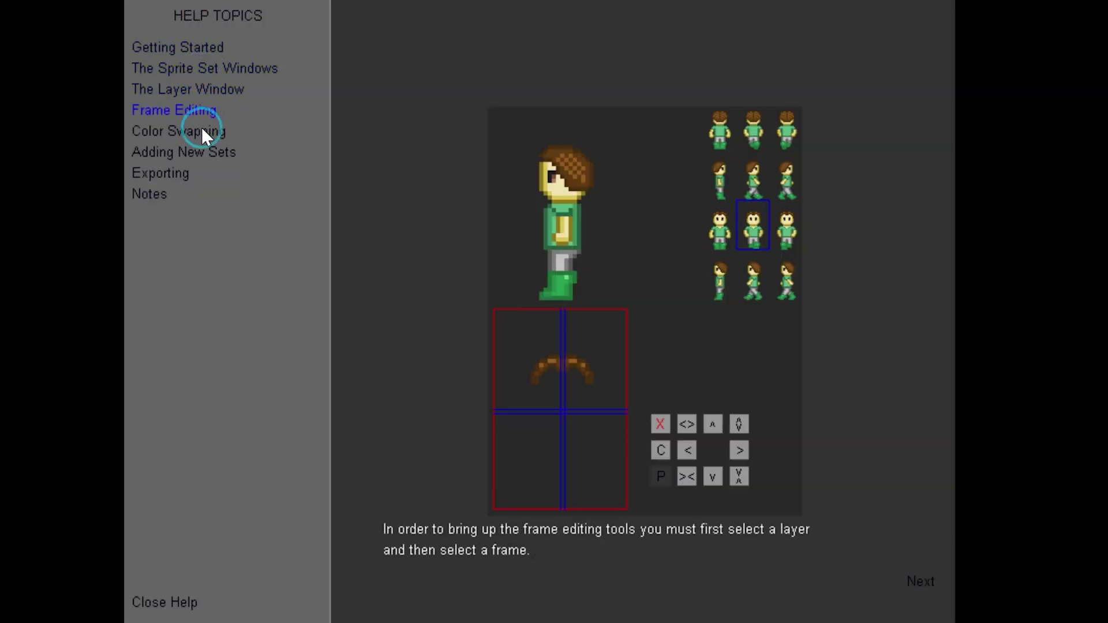
Step: Read the Exporting and Notes help pages, close the help guide, and show the File menu
{"action": "left_click", "coordinate": [201, 130]}
{"action": "left_click", "coordinate": [193, 151]}
{"action": "left_click", "coordinate": [169, 180]}
{"action": "left_click", "coordinate": [162, 194]}
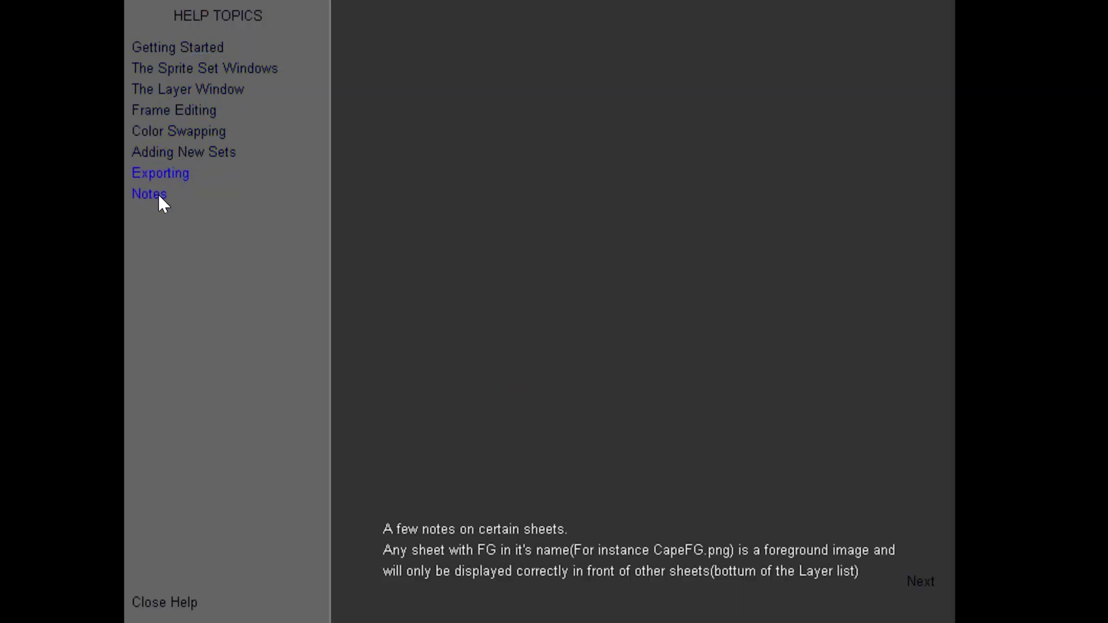
{"action": "left_click", "coordinate": [179, 173]}
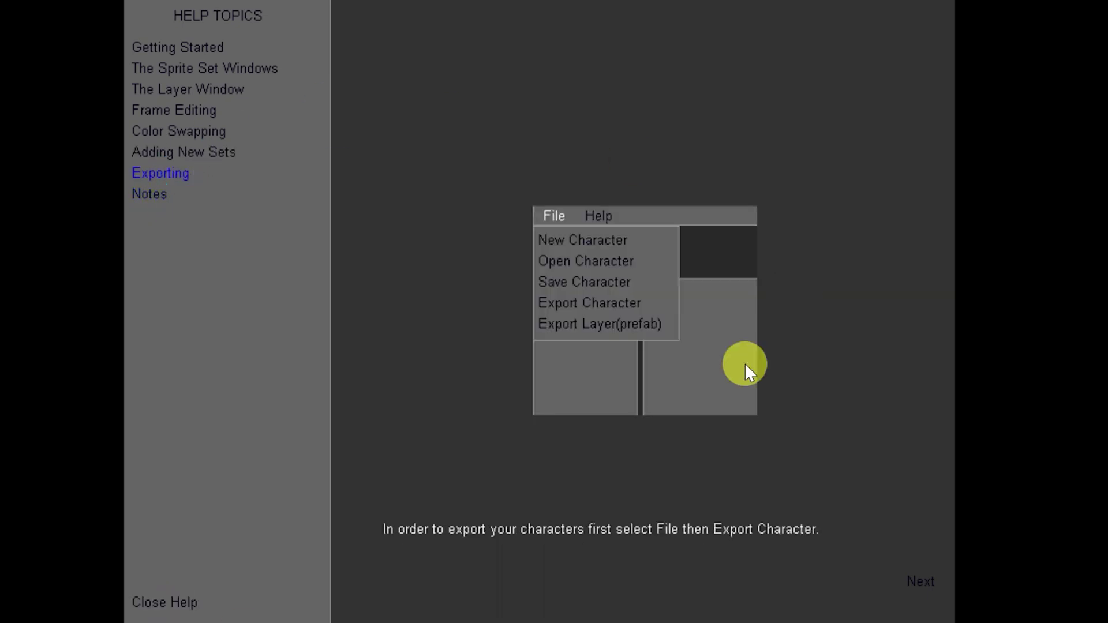
{"action": "left_click", "coordinate": [184, 603]}
{"action": "left_click", "coordinate": [143, 5]}
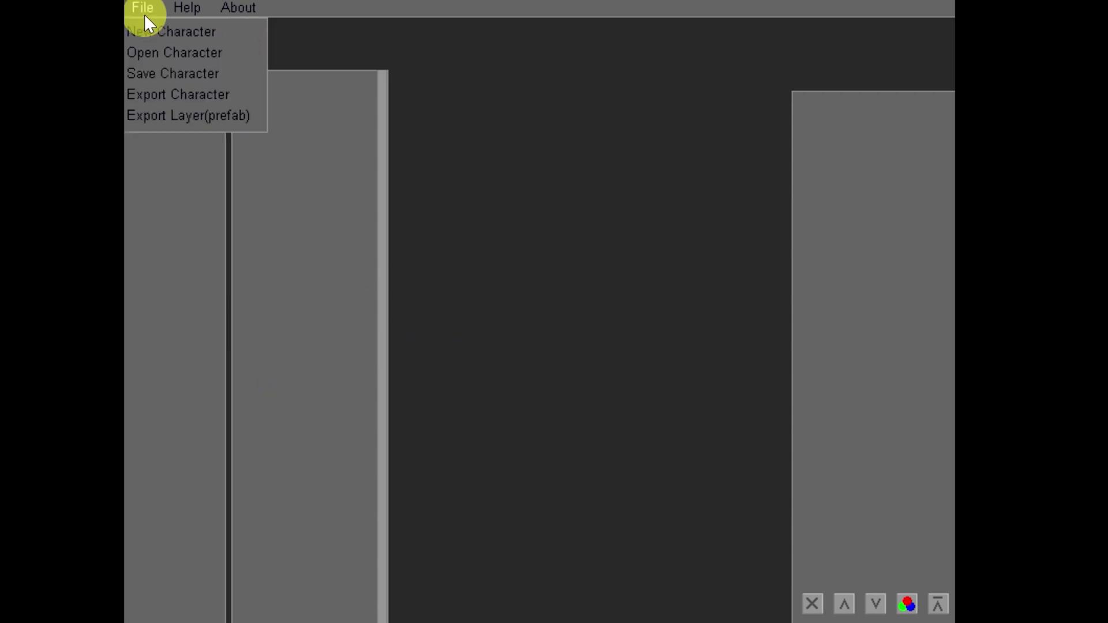
Step: Choose New Character to list the 1600x900_Set1, 16x16_Set1 and 32x48_Set1 templates
{"action": "left_click", "coordinate": [151, 32]}
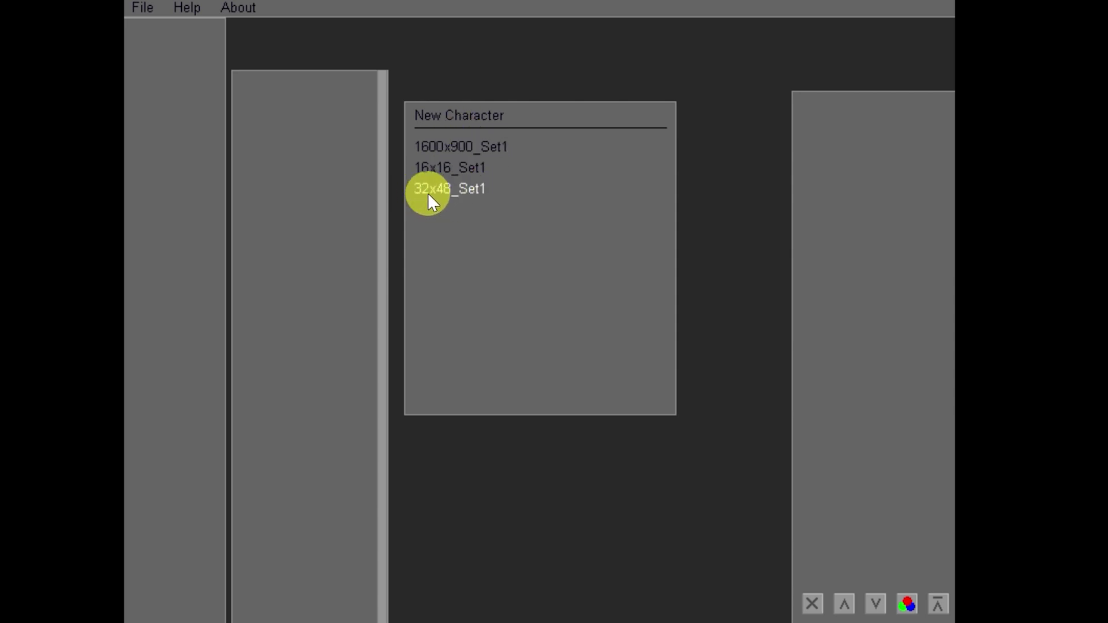
Step: Base the new character on the 32x48_Set1 template
{"action": "left_click", "coordinate": [451, 190]}
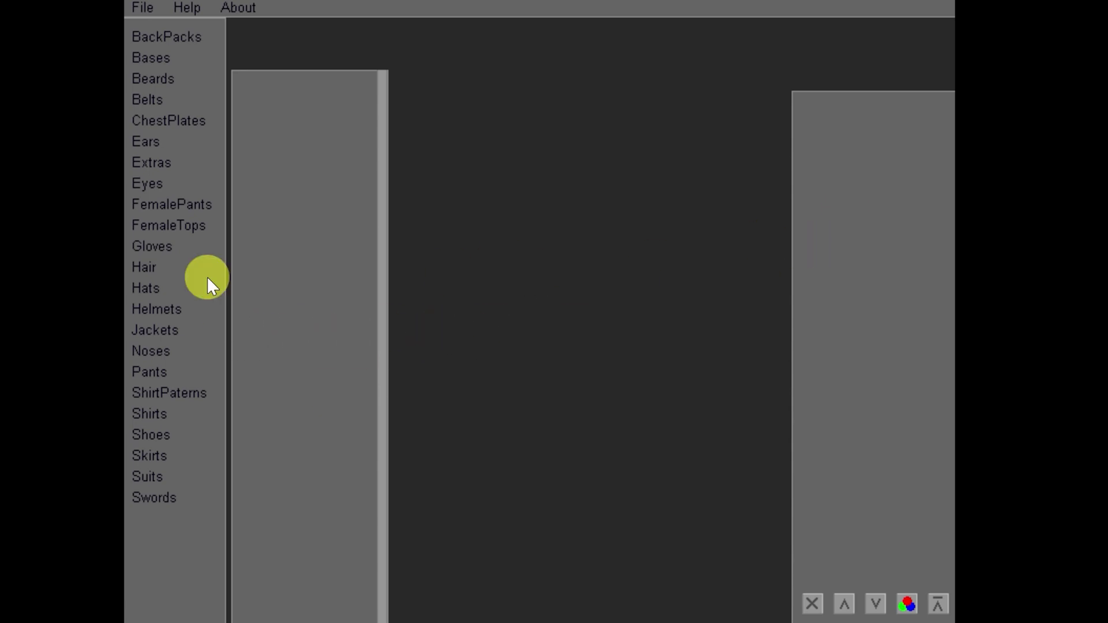
{"action": "left_click", "coordinate": [164, 58]}
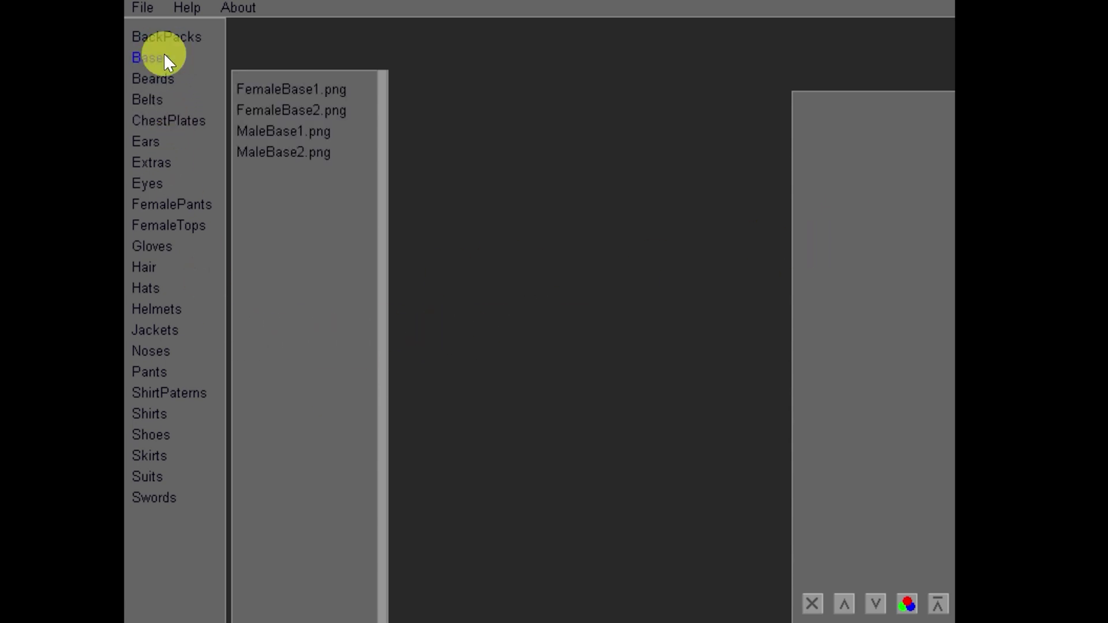
{"action": "left_click", "coordinate": [276, 173]}
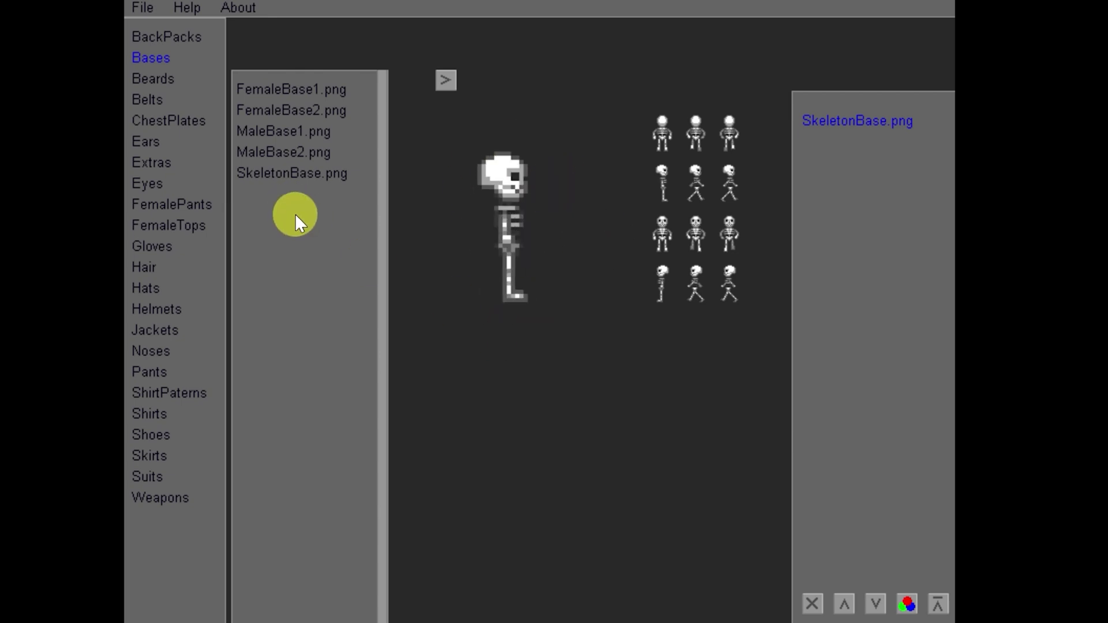
{"action": "left_click", "coordinate": [164, 162]}
{"action": "left_click", "coordinate": [266, 299]}
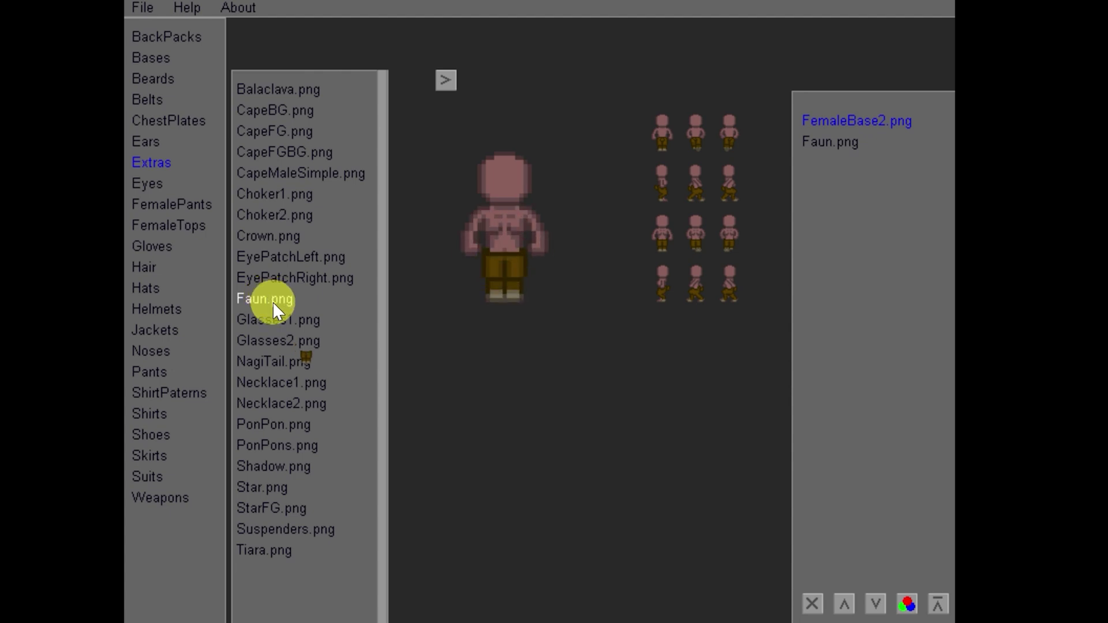
{"action": "left_click", "coordinate": [274, 361]}
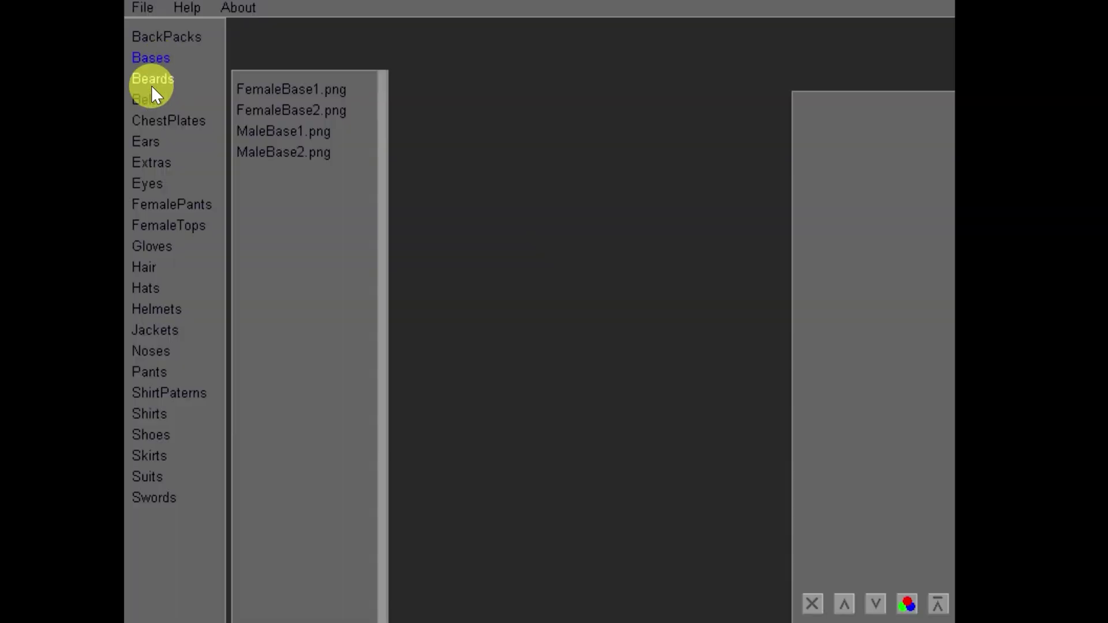
{"action": "left_click", "coordinate": [152, 79]}
{"action": "left_click", "coordinate": [154, 120]}
{"action": "left_click", "coordinate": [151, 59]}
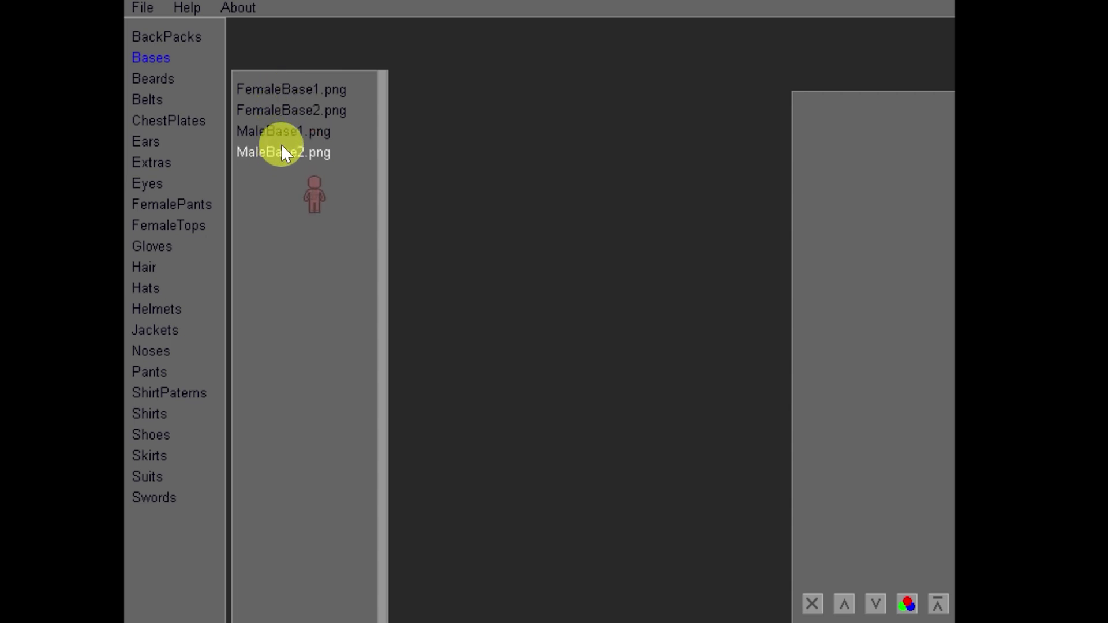
Step: Apply the FemaleBase2 body and pause, then resume, the walking preview
{"action": "left_click", "coordinate": [289, 109]}
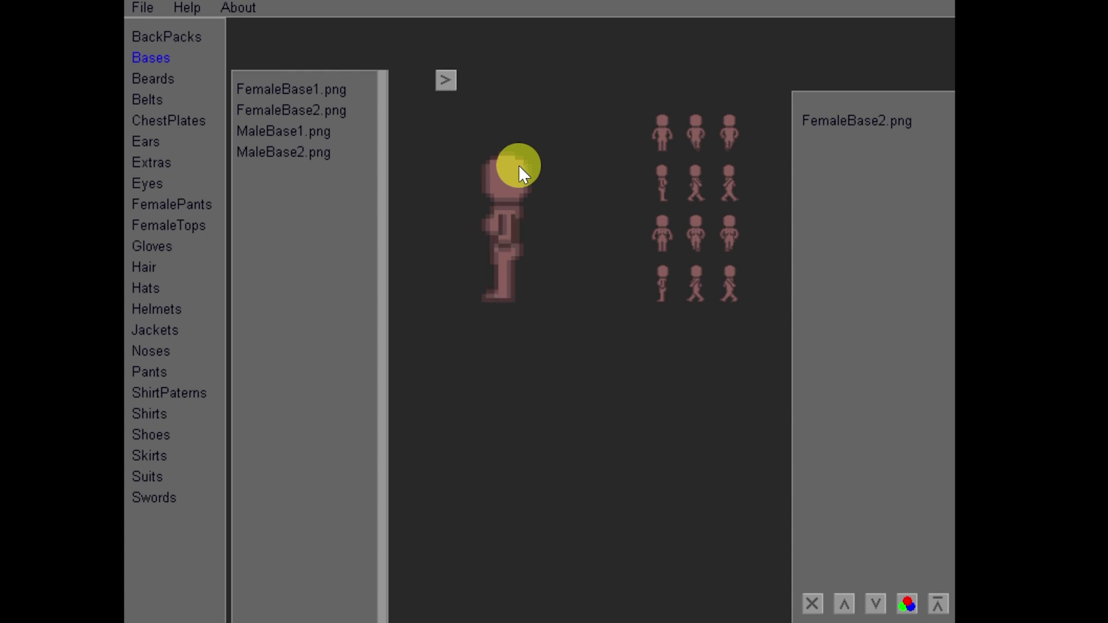
{"action": "left_click", "coordinate": [445, 79]}
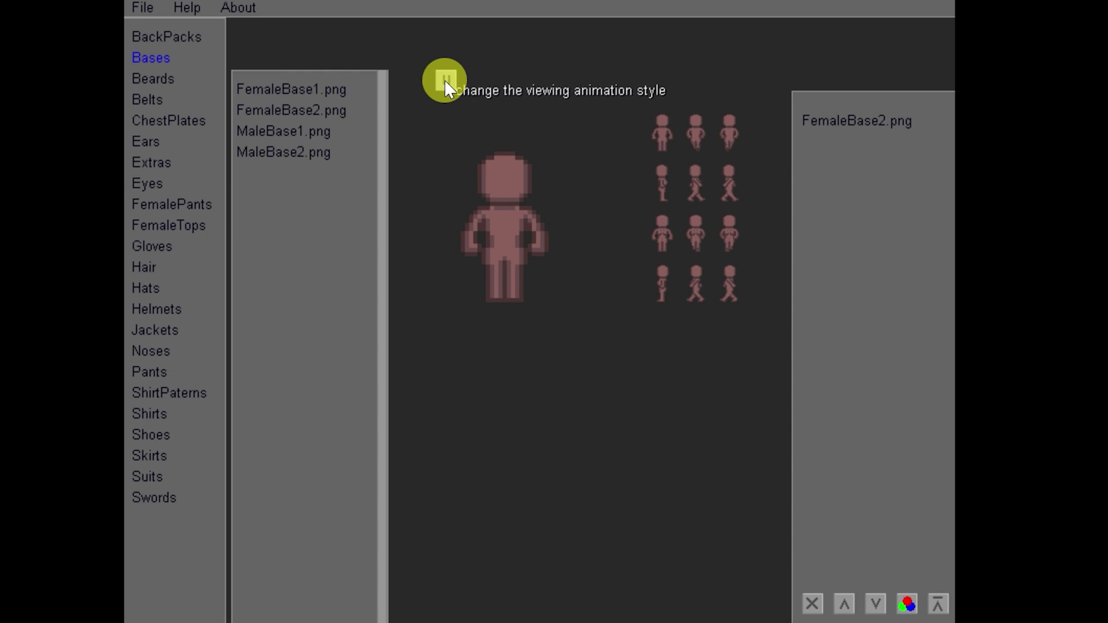
{"action": "left_click", "coordinate": [444, 80]}
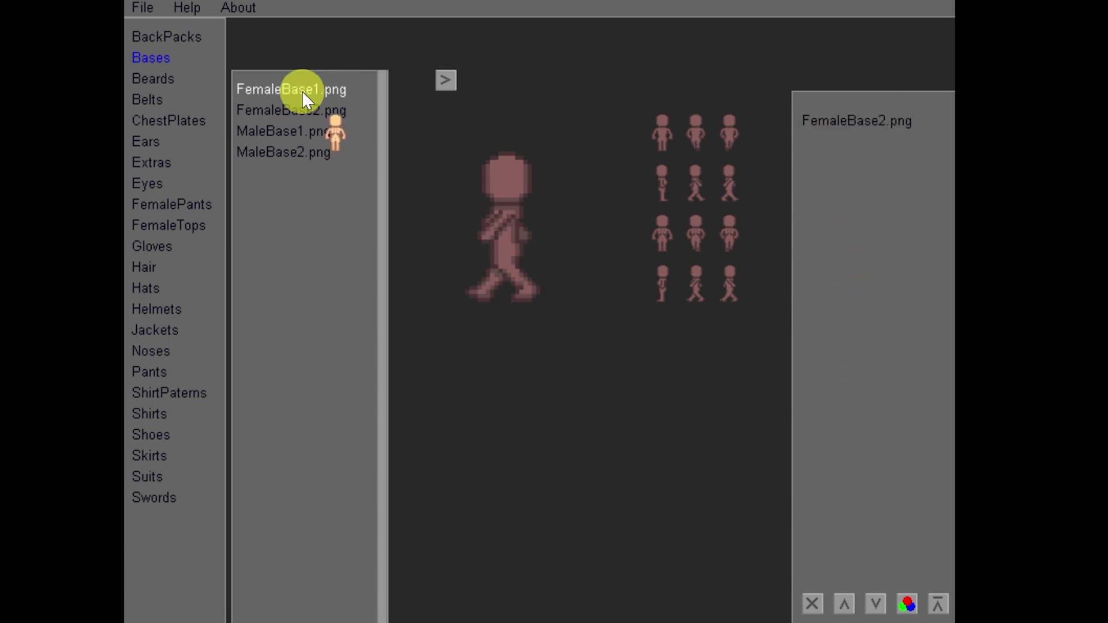
Step: Add MaleBase1 and MaleBase2 layers, then delete both so only FemaleBase2 remains
{"action": "left_click", "coordinate": [312, 134]}
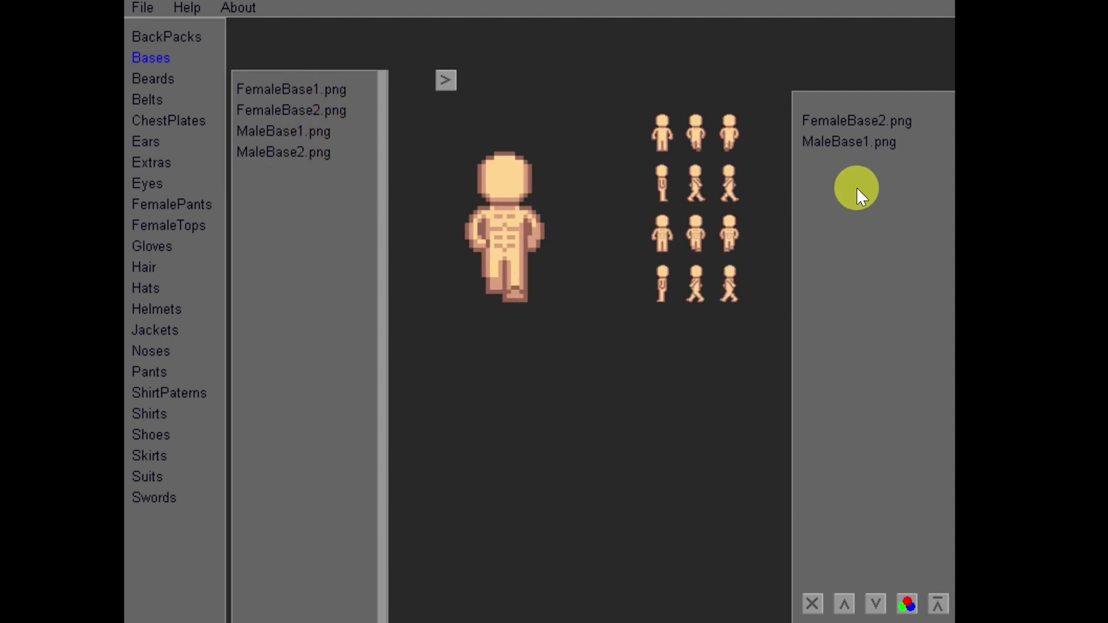
{"action": "left_click", "coordinate": [297, 153]}
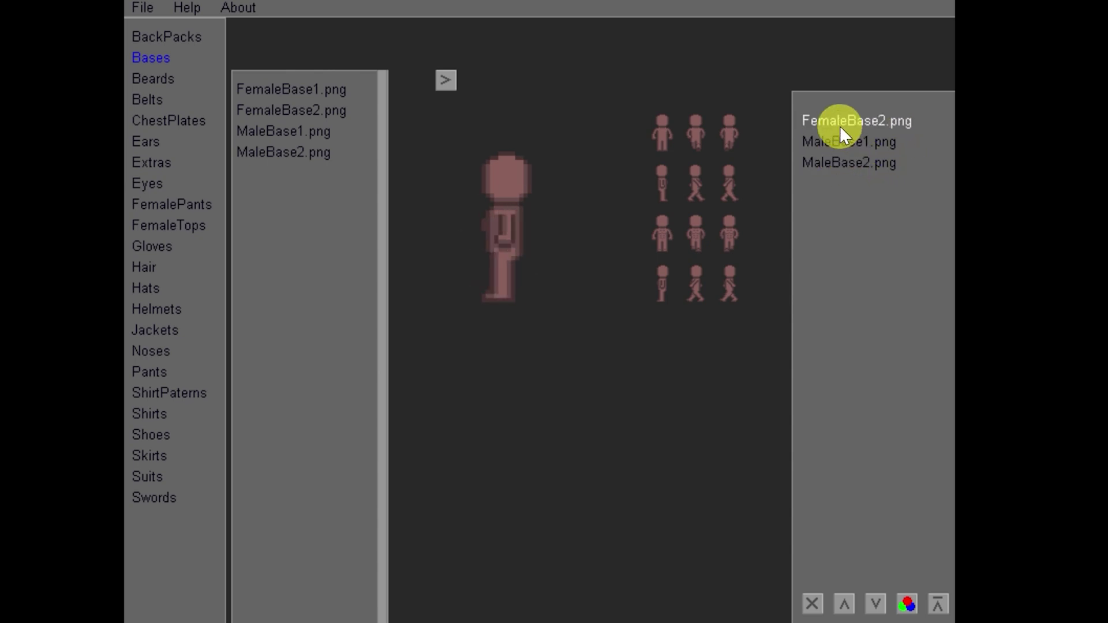
{"action": "left_click", "coordinate": [845, 142]}
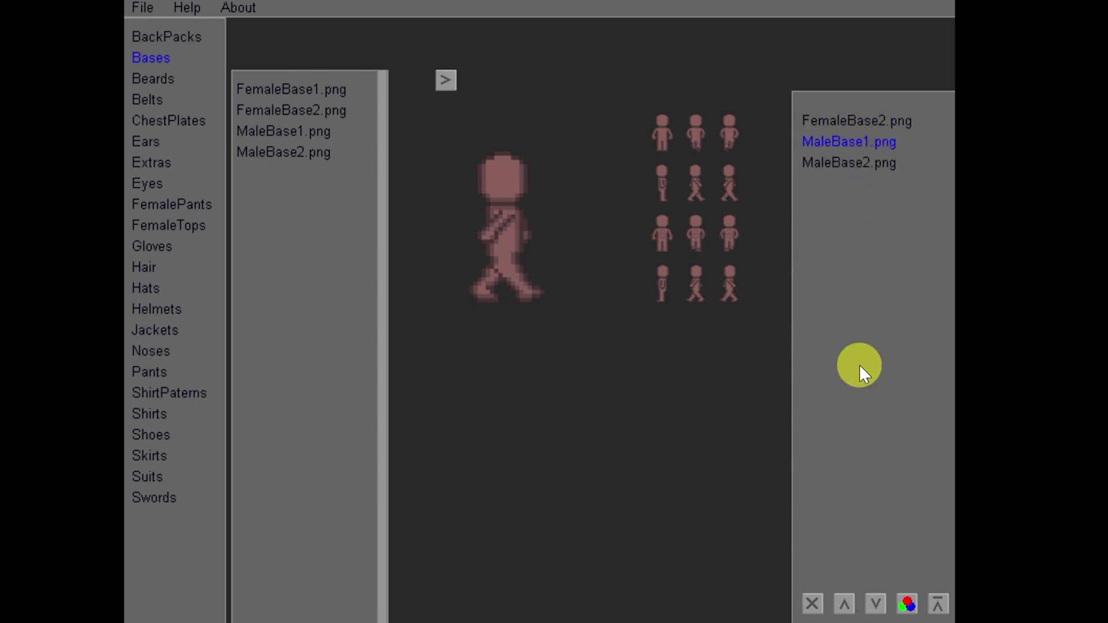
{"action": "left_click", "coordinate": [814, 612]}
{"action": "left_click", "coordinate": [838, 125]}
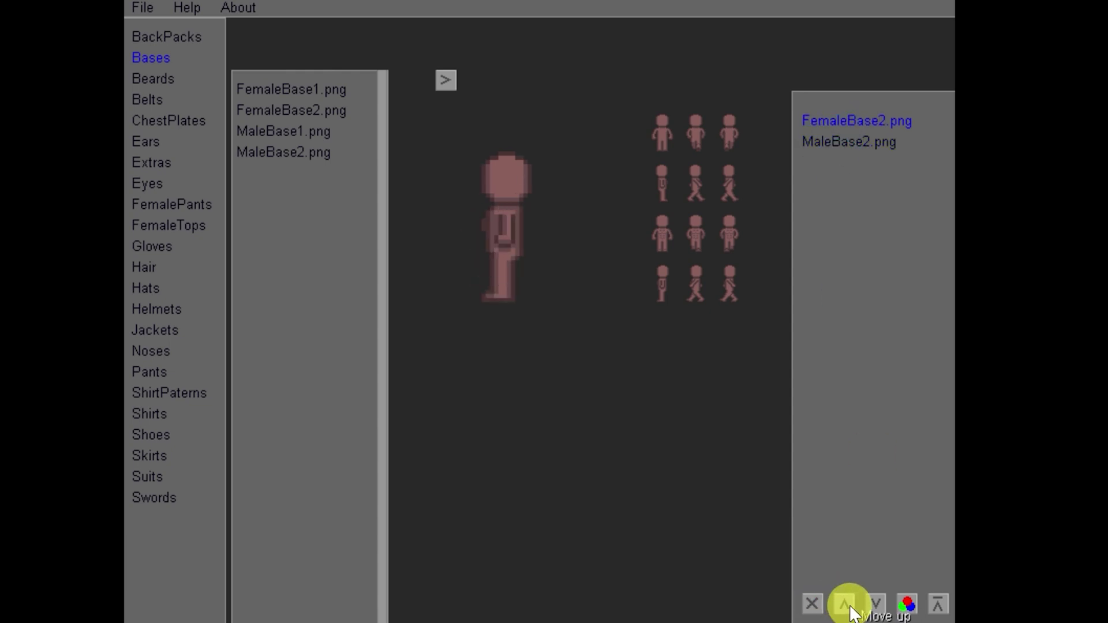
{"action": "left_click", "coordinate": [907, 607]}
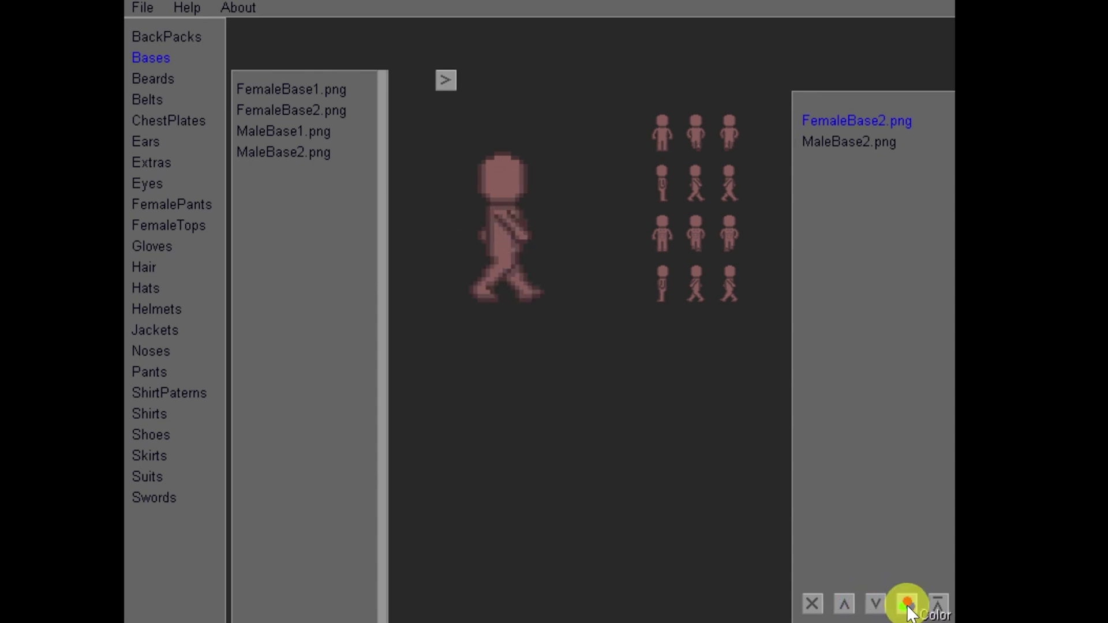
{"action": "key", "text": "Down"}
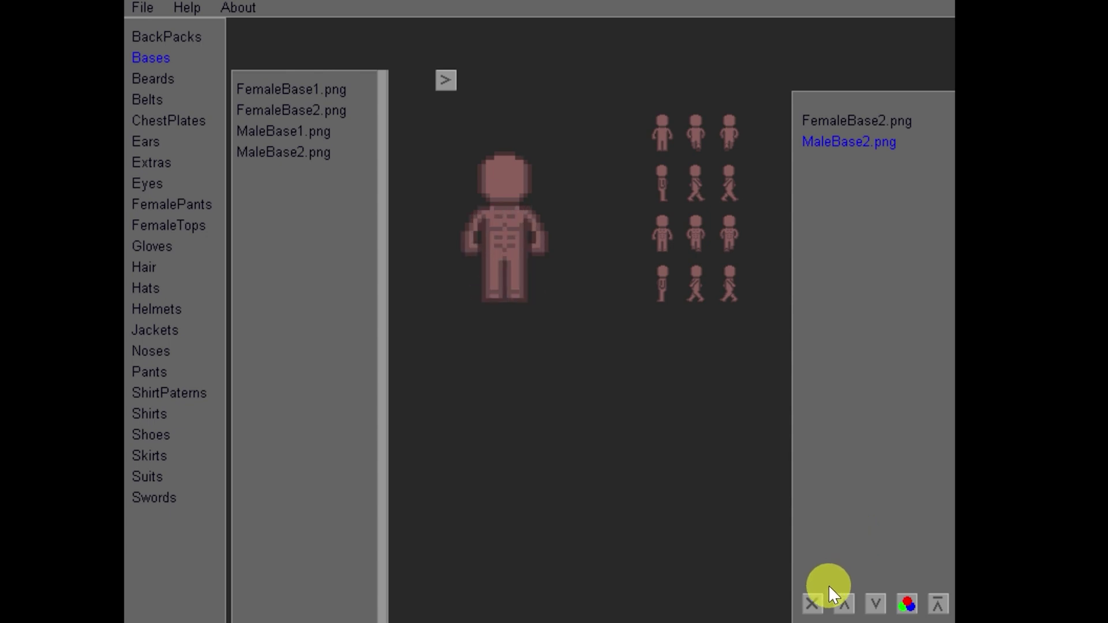
{"action": "left_click", "coordinate": [811, 606]}
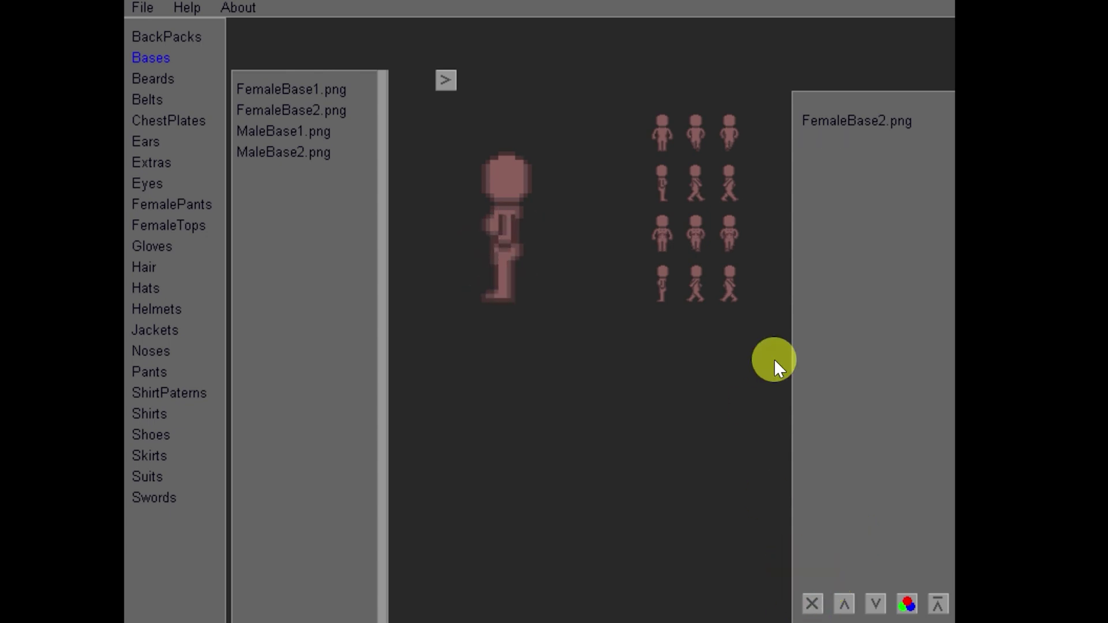
Step: Add the Belt1Yellow belt from the Belts category
{"action": "left_click", "coordinate": [154, 78]}
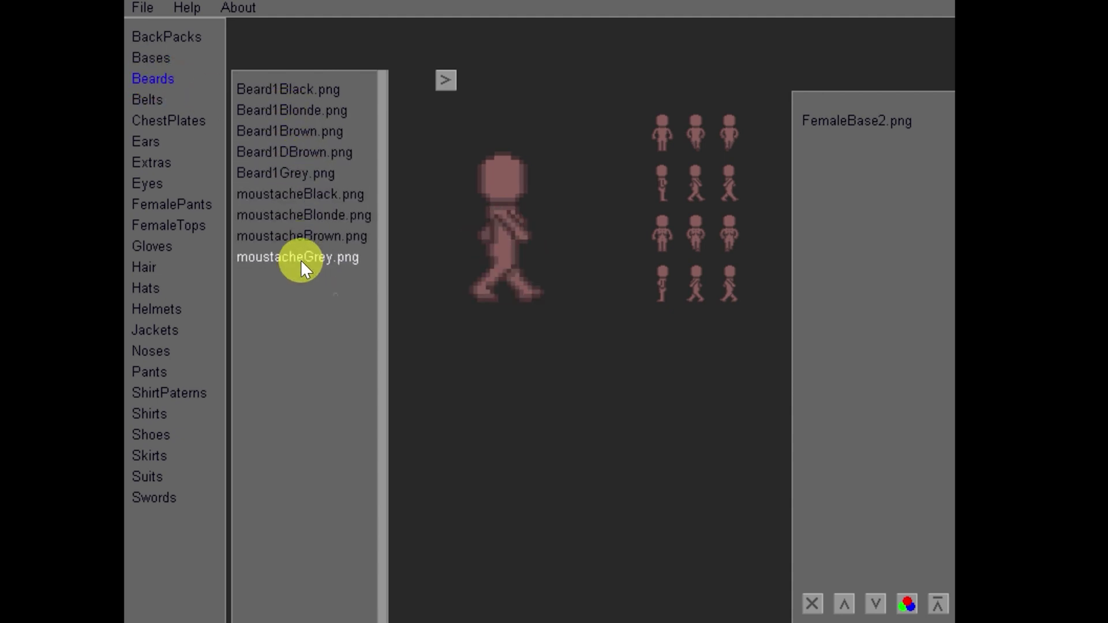
{"action": "left_click", "coordinate": [154, 100]}
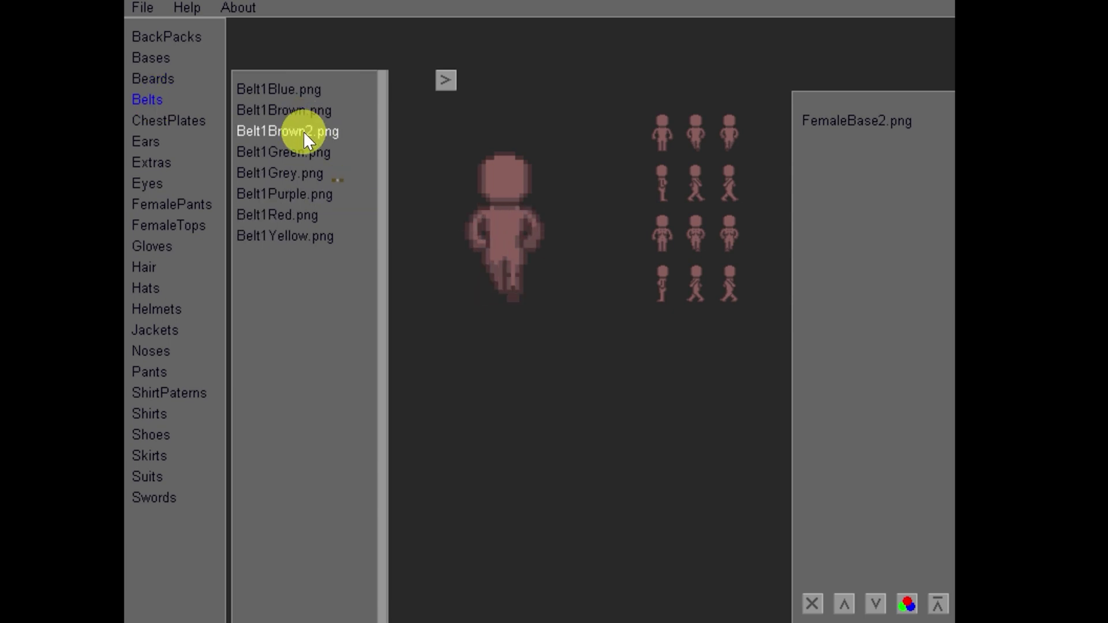
{"action": "left_click", "coordinate": [296, 237]}
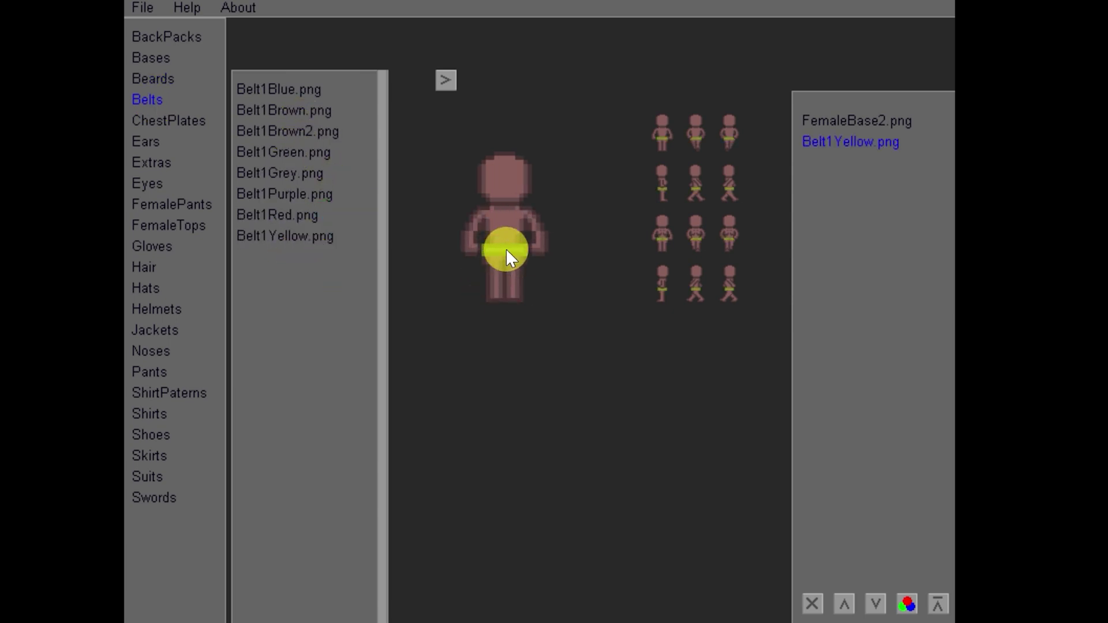
Step: Recolour the belt with olive-yellow and bright yellow swatches and apply the change
{"action": "left_click", "coordinate": [906, 603]}
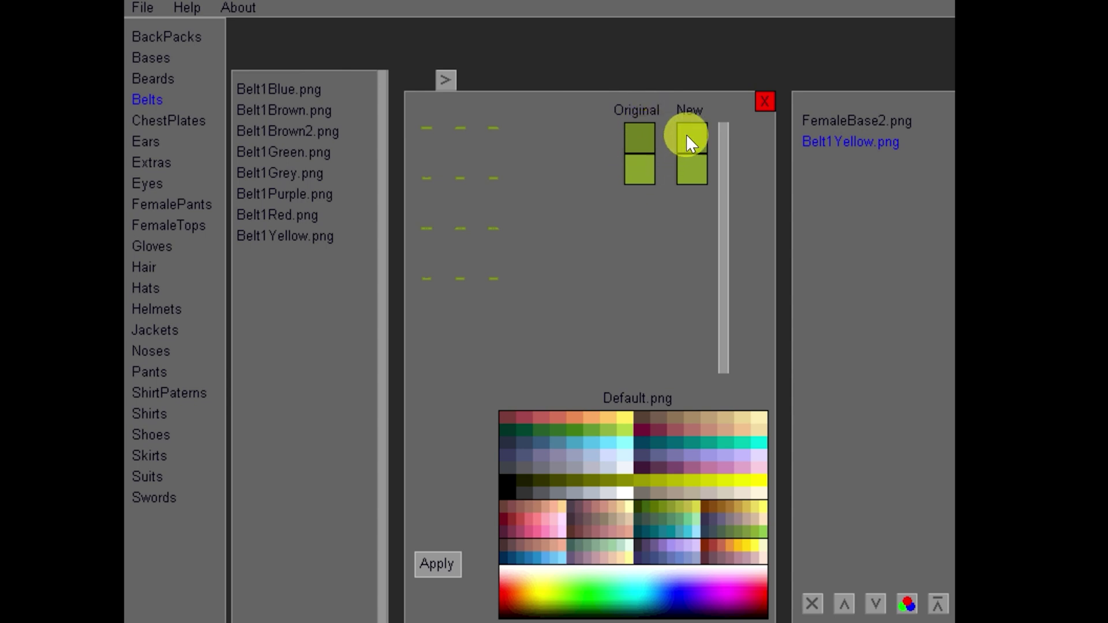
{"action": "left_click", "coordinate": [627, 482]}
{"action": "left_click", "coordinate": [693, 484]}
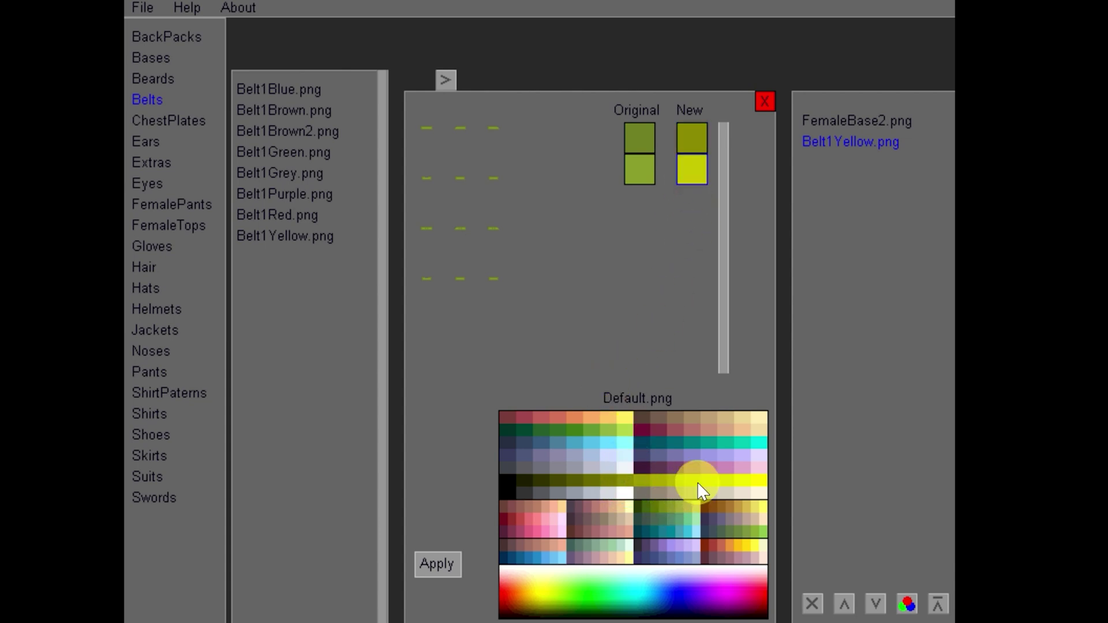
{"action": "left_click", "coordinate": [436, 565]}
{"action": "left_click", "coordinate": [765, 99]}
Step: Try the red chest plate on the character, then remove it
{"action": "left_click", "coordinate": [168, 120]}
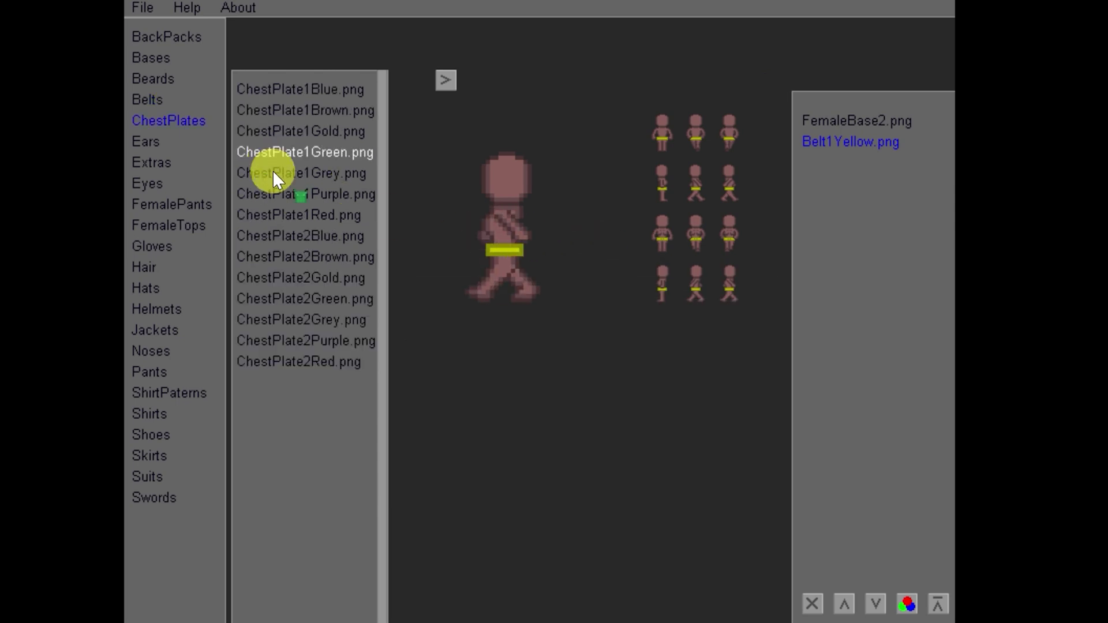
{"action": "left_click", "coordinate": [292, 214]}
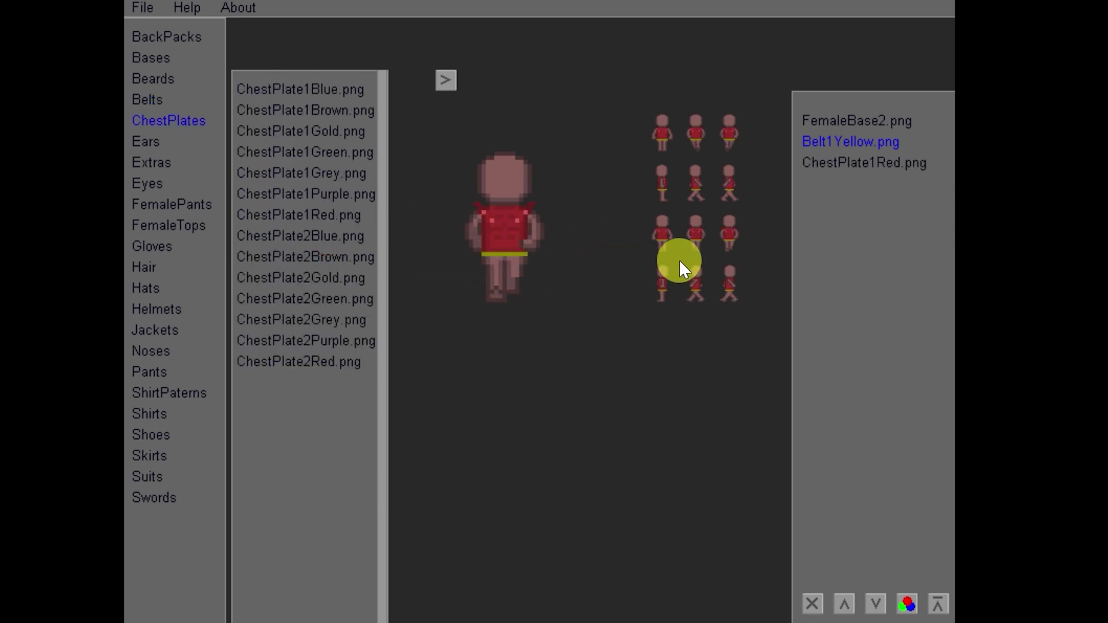
{"action": "left_click", "coordinate": [860, 163]}
{"action": "left_click", "coordinate": [808, 599]}
Step: Try several ear styles, leaving AnimalEars3 rabbit ears as the only ears
{"action": "left_click", "coordinate": [145, 141]}
{"action": "left_click", "coordinate": [271, 173]}
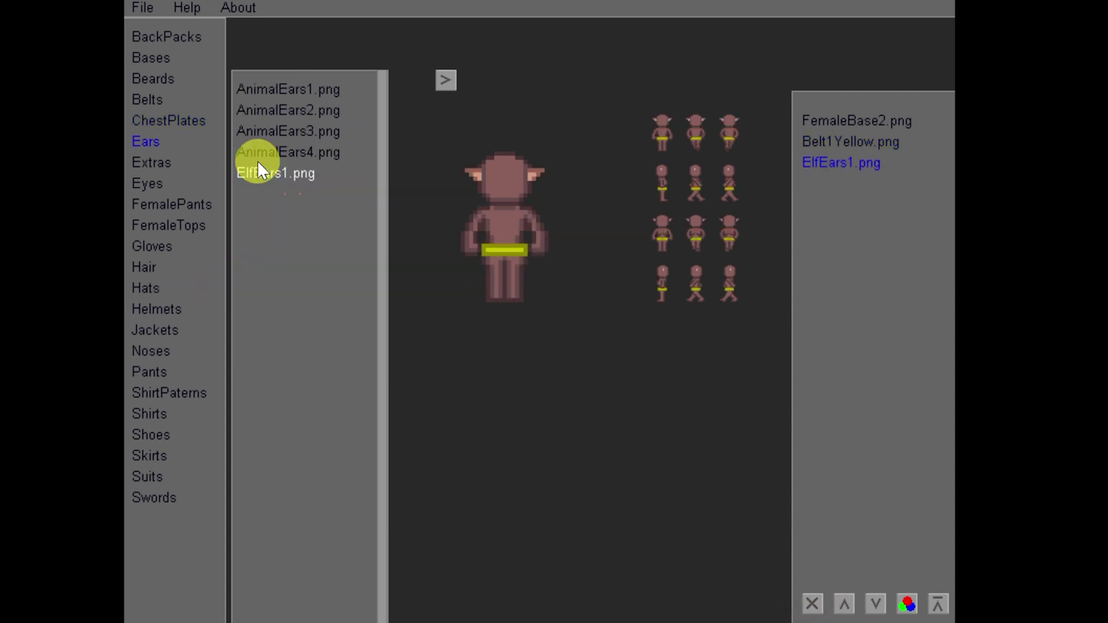
{"action": "left_click", "coordinate": [262, 150]}
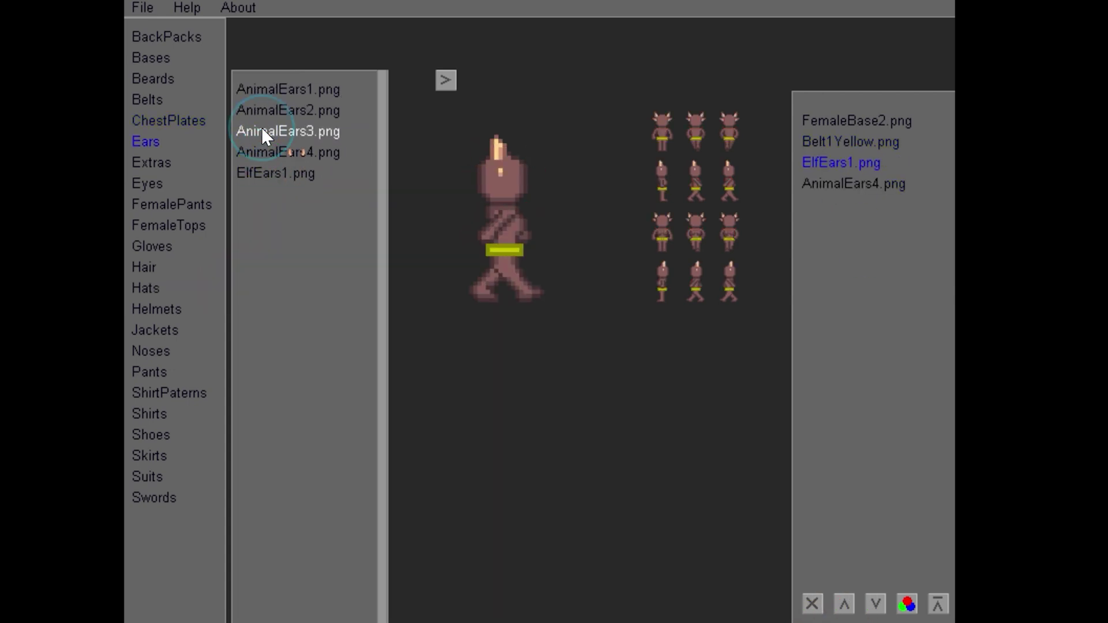
{"action": "left_click", "coordinate": [260, 129]}
{"action": "left_click", "coordinate": [260, 111]}
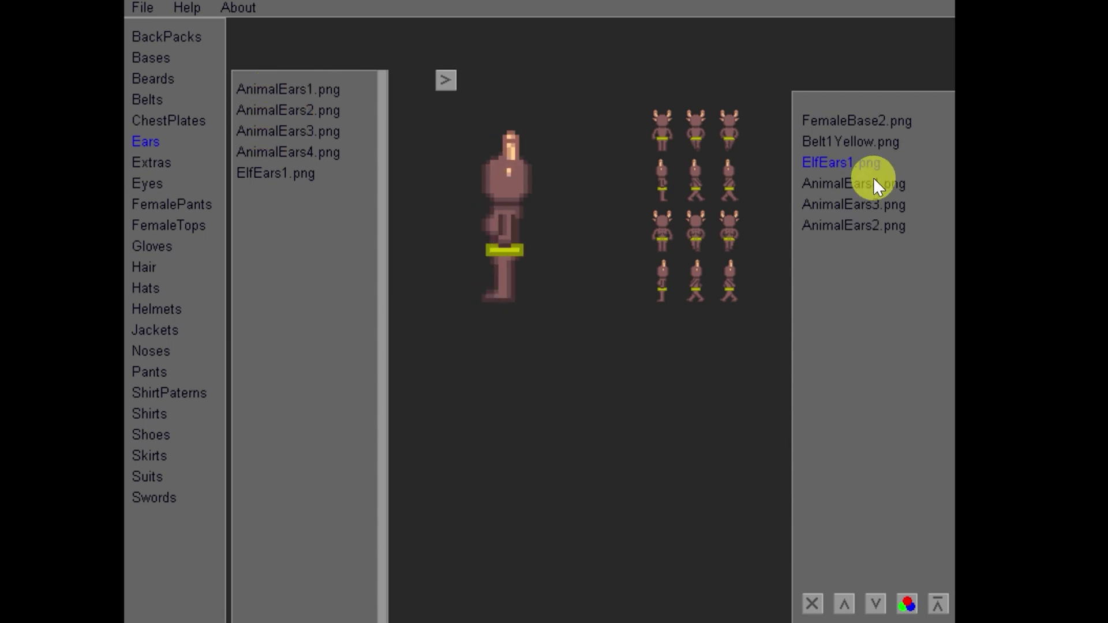
{"action": "left_click", "coordinate": [302, 132]}
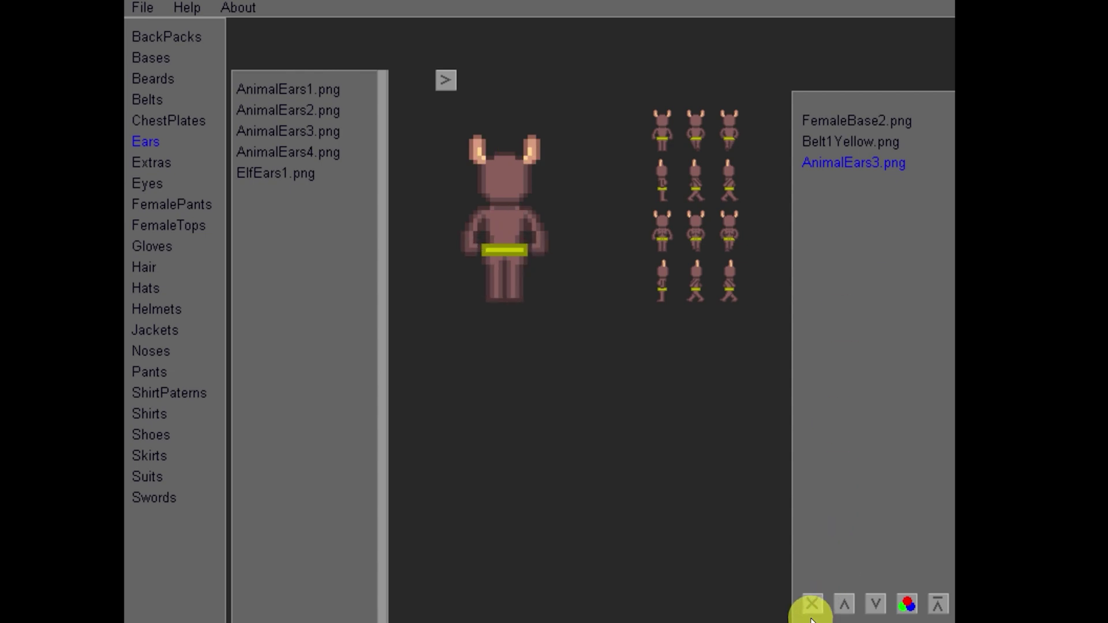
{"action": "left_click", "coordinate": [148, 160]}
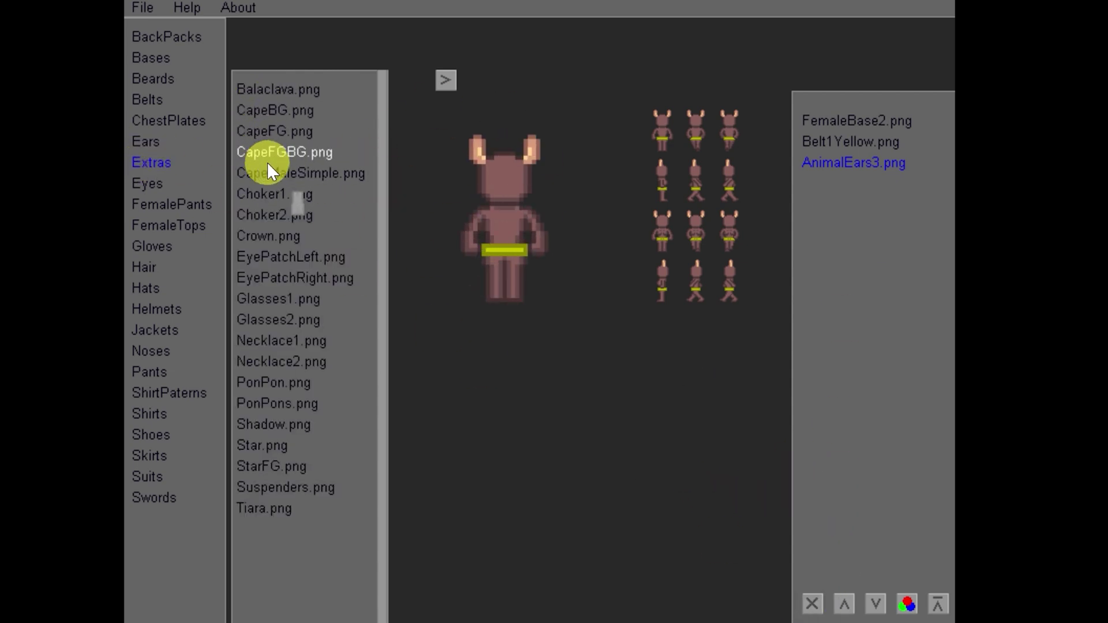
Step: Add the CapeFG cape and Eyes1Green eyes, then switch the eyes to Eyes2Green
{"action": "left_click", "coordinate": [268, 130]}
{"action": "left_click", "coordinate": [147, 183]}
{"action": "left_click", "coordinate": [281, 131]}
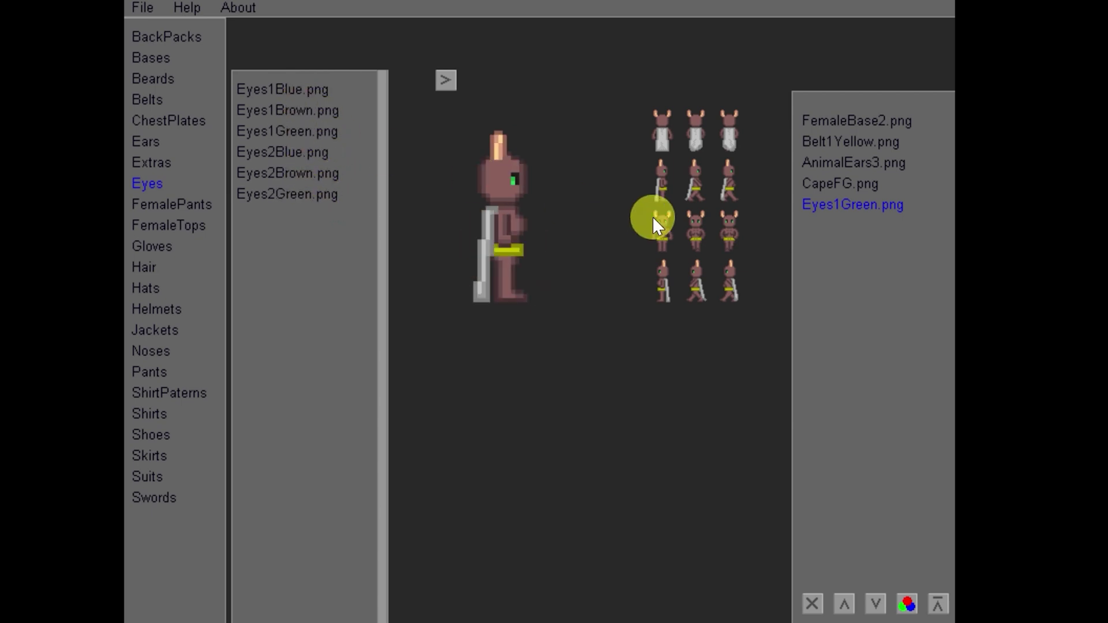
{"action": "left_click", "coordinate": [843, 603]}
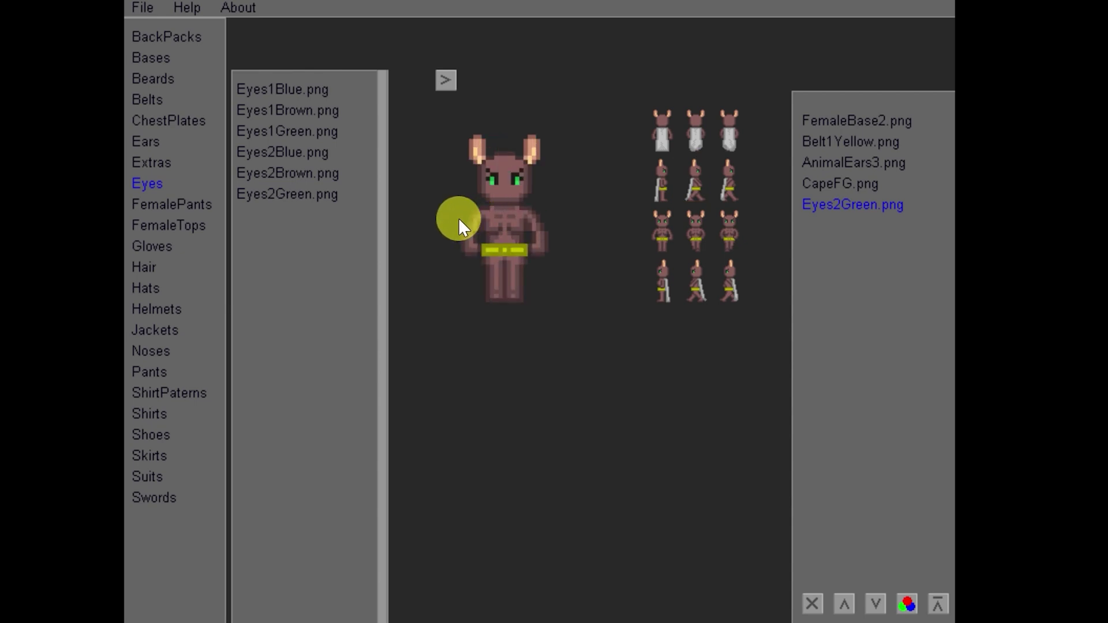
Step: Put on the WizardsRobeGreen robe and give the character the Nose2_2 nose
{"action": "key", "text": "j"}
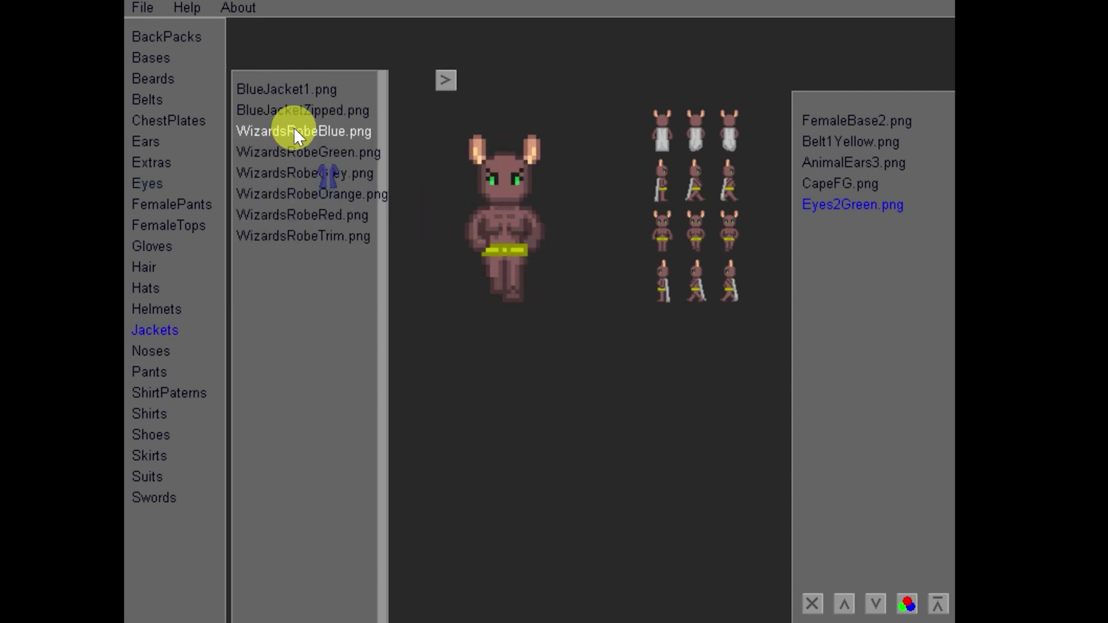
{"action": "left_click", "coordinate": [307, 151]}
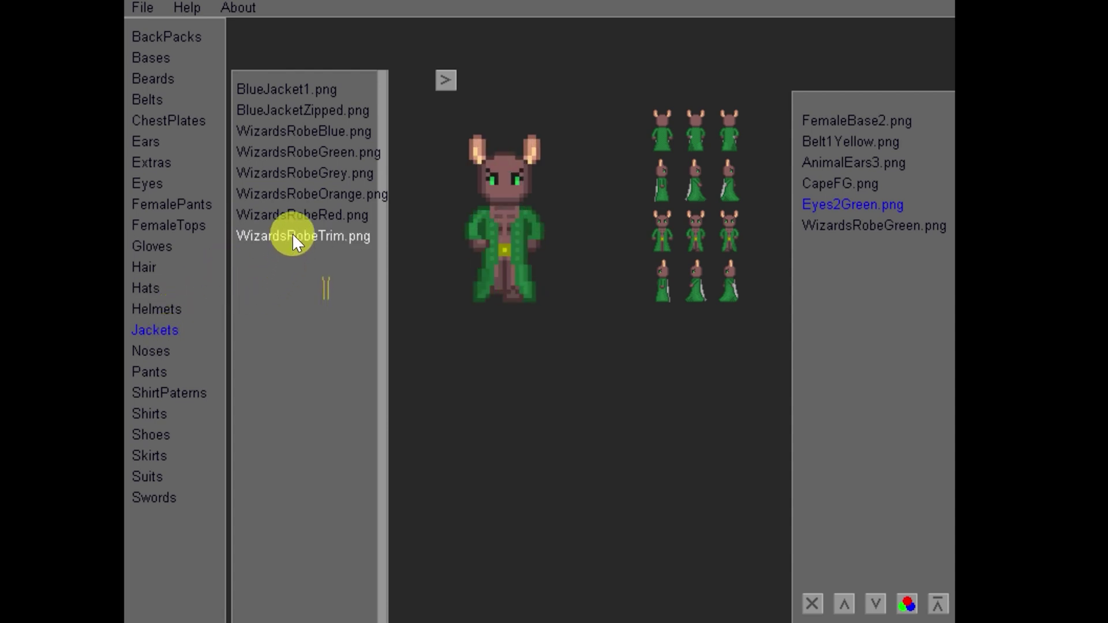
{"action": "left_click", "coordinate": [152, 350]}
{"action": "left_click", "coordinate": [276, 173]}
{"action": "left_click", "coordinate": [446, 80]}
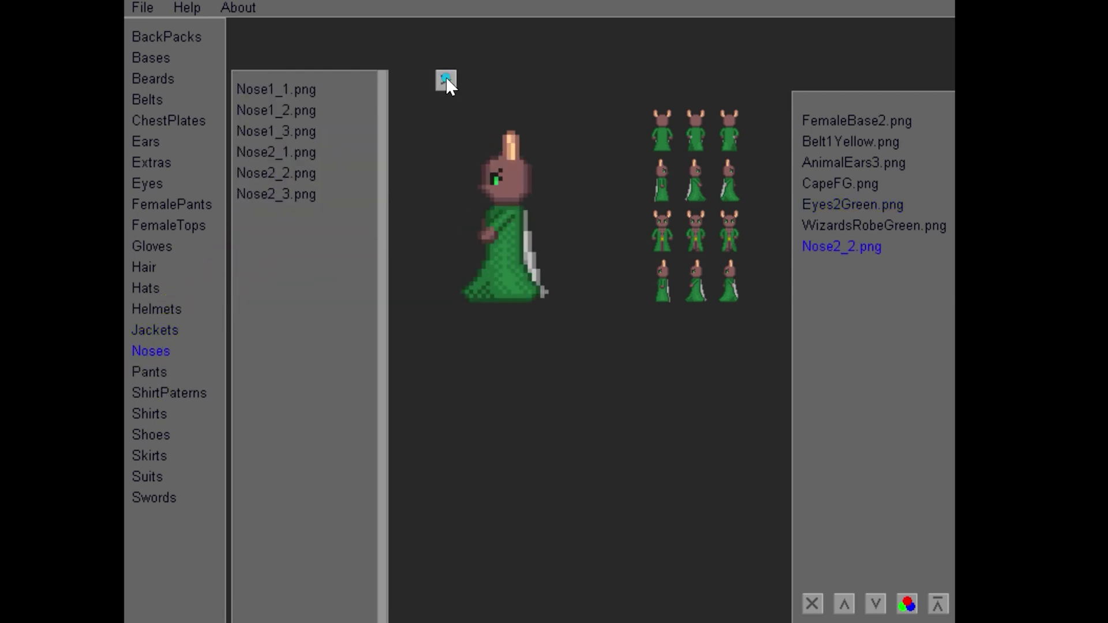
Step: Pause the preview and shift a layer's offset on a side-view frame in the frame editor
{"action": "left_click", "coordinate": [446, 79]}
{"action": "left_click", "coordinate": [730, 215]}
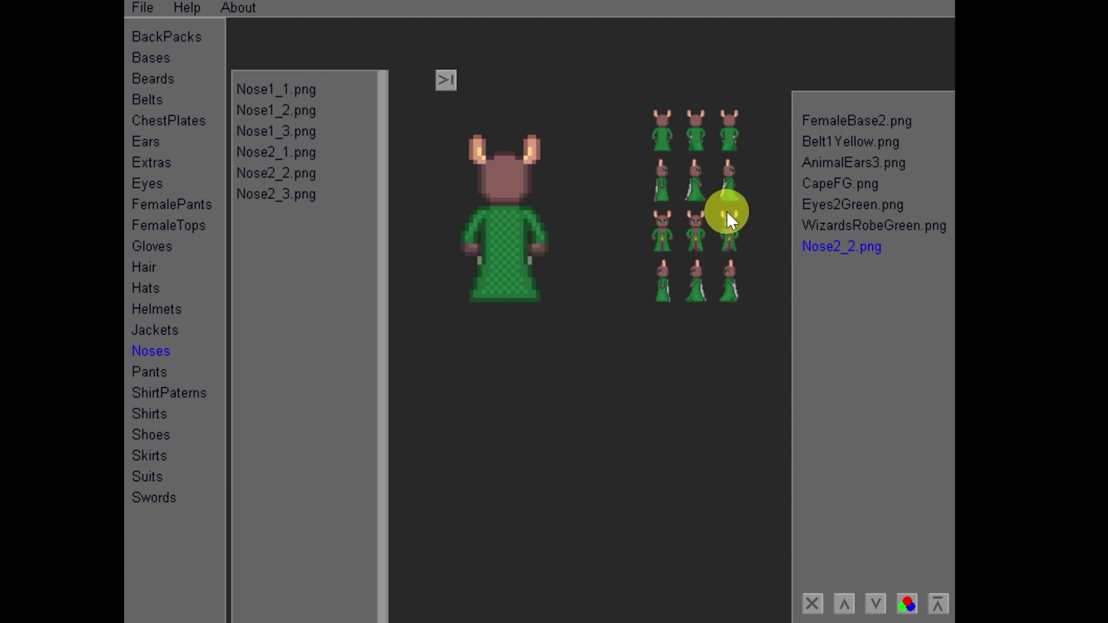
{"action": "left_click", "coordinate": [700, 207]}
{"action": "left_click", "coordinate": [690, 216]}
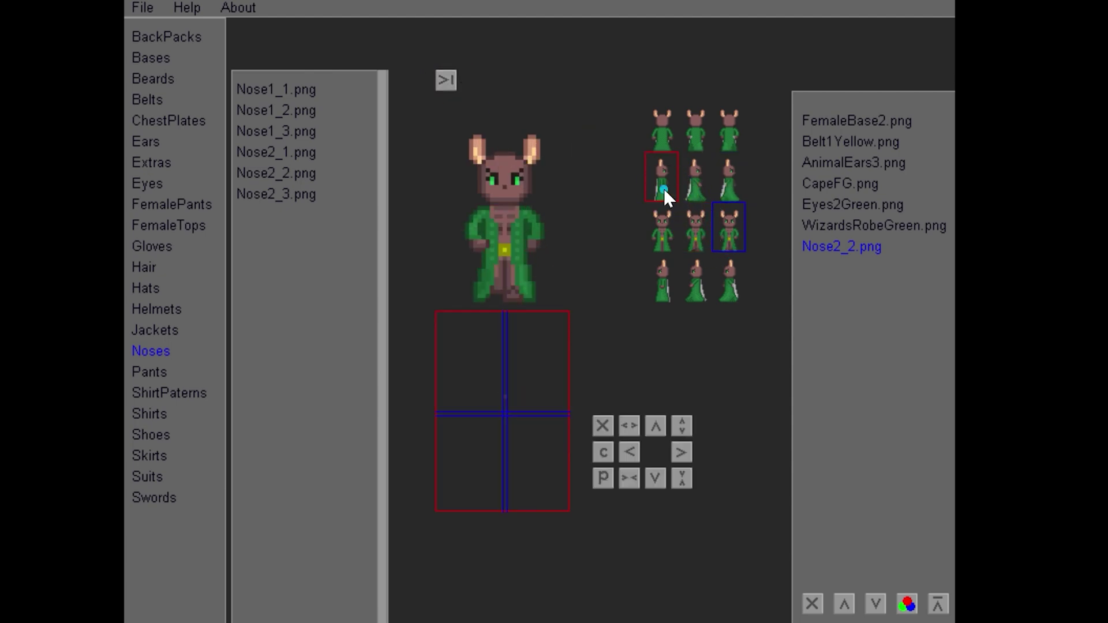
{"action": "left_click", "coordinate": [726, 182]}
{"action": "left_click_drag", "start_coordinate": [665, 230], "coordinate": [584, 198]}
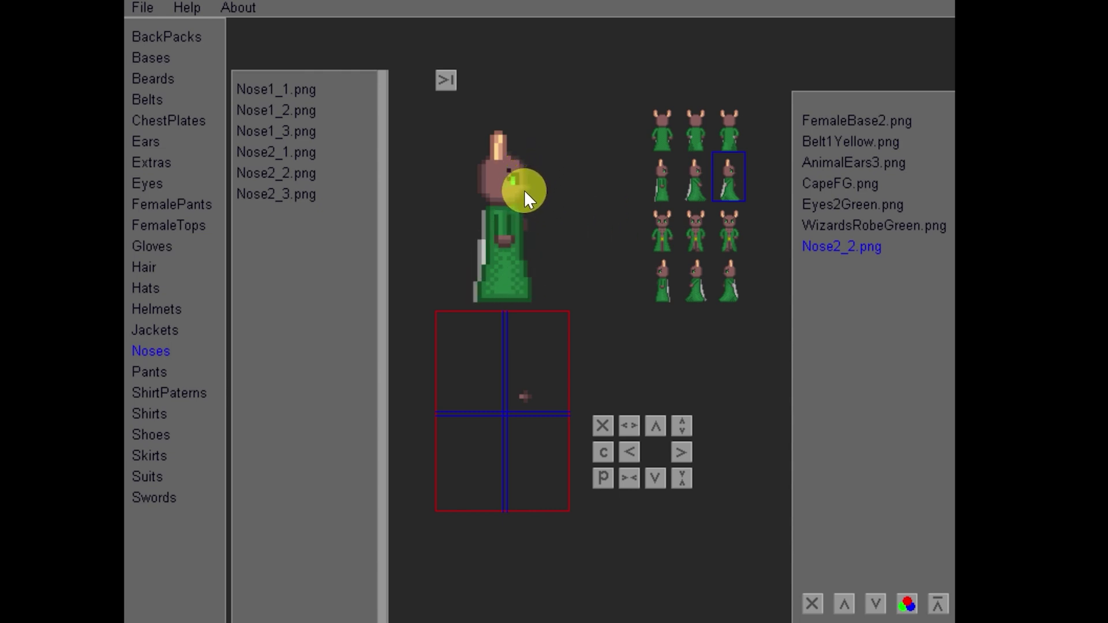
Step: Add and remove an extra Nose2_3 layer, then inspect the robe and cape layers' frames
{"action": "left_click", "coordinate": [298, 192]}
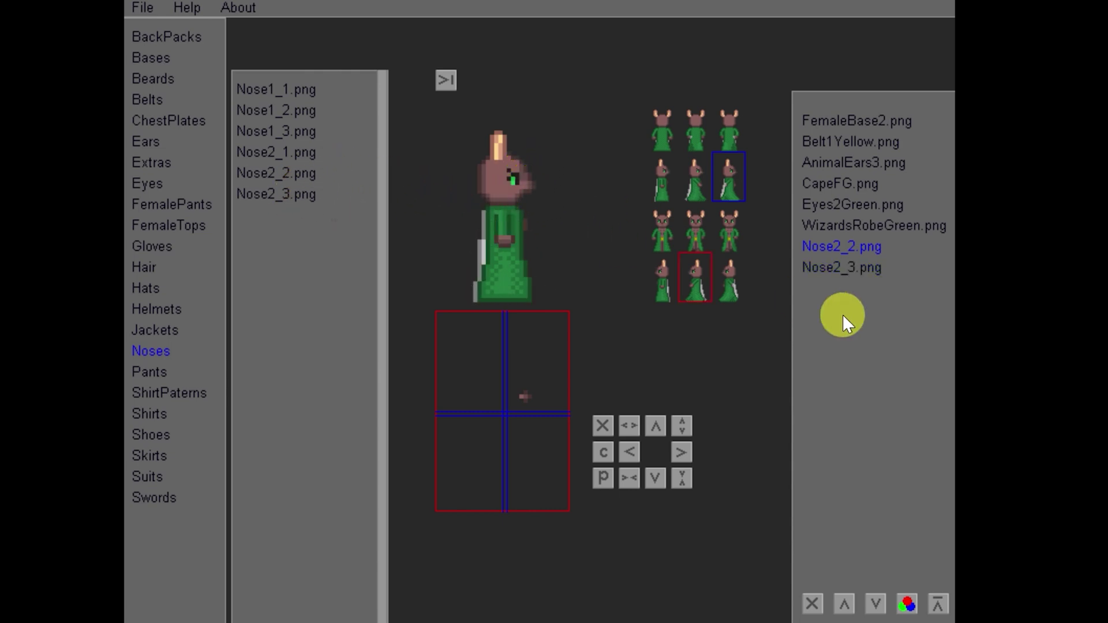
{"action": "left_click", "coordinate": [813, 604]}
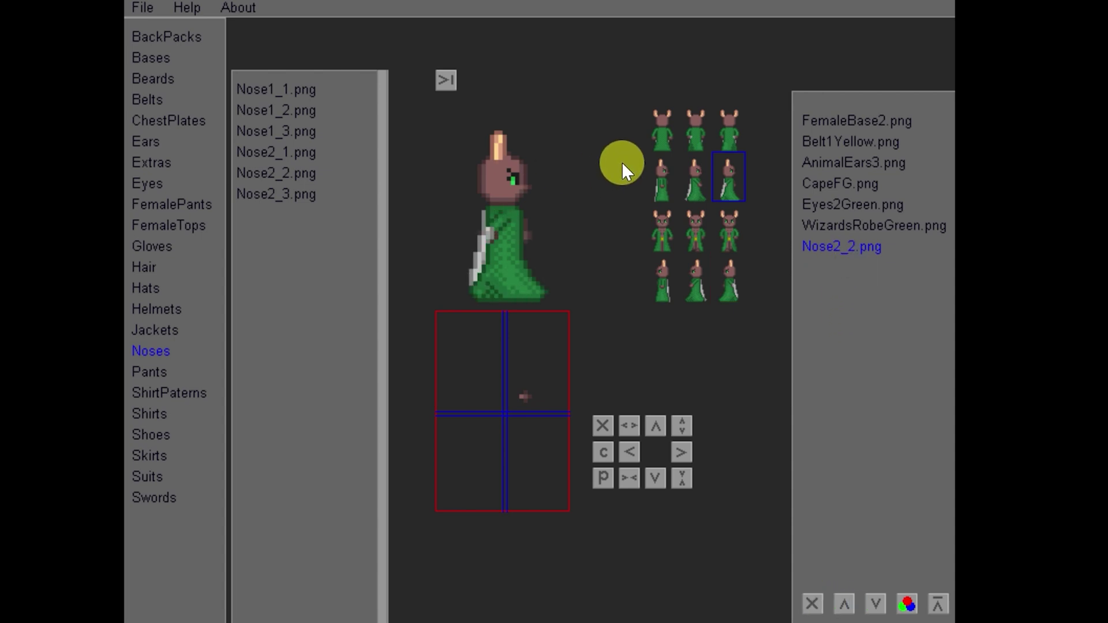
{"action": "left_click", "coordinate": [842, 226]}
{"action": "left_click", "coordinate": [848, 183]}
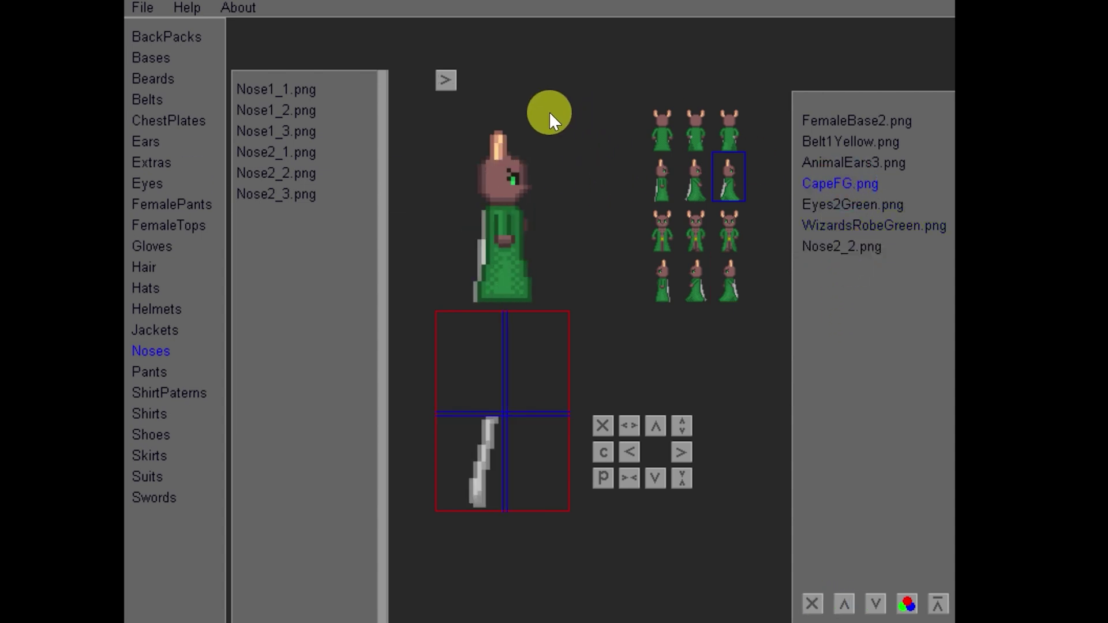
{"action": "left_click", "coordinate": [700, 234]}
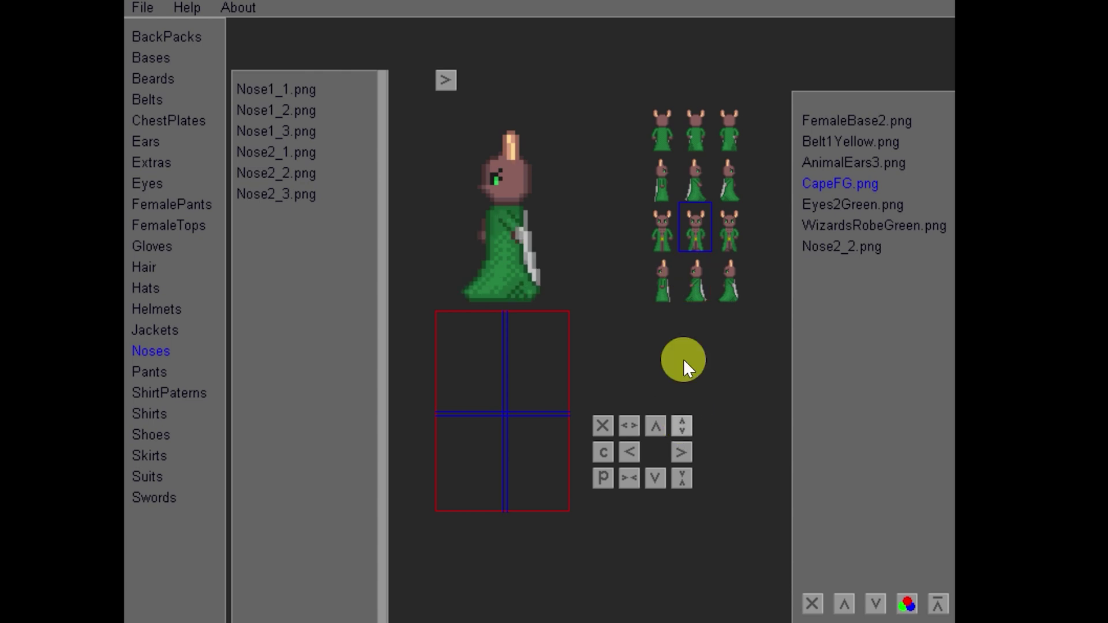
{"action": "left_click", "coordinate": [729, 227]}
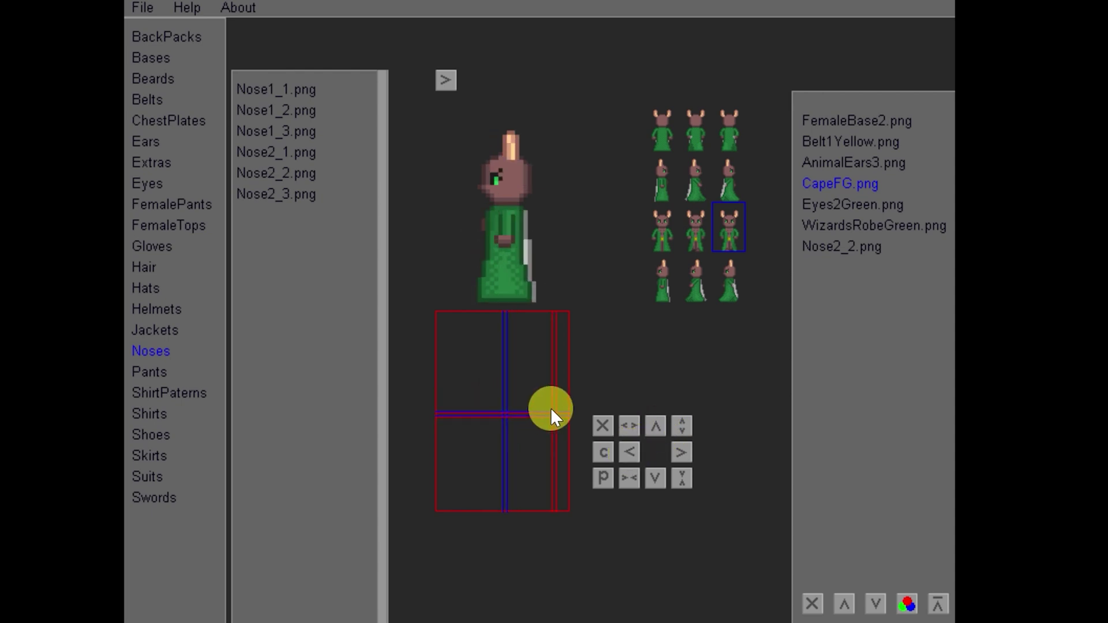
{"action": "key", "text": "Down"}
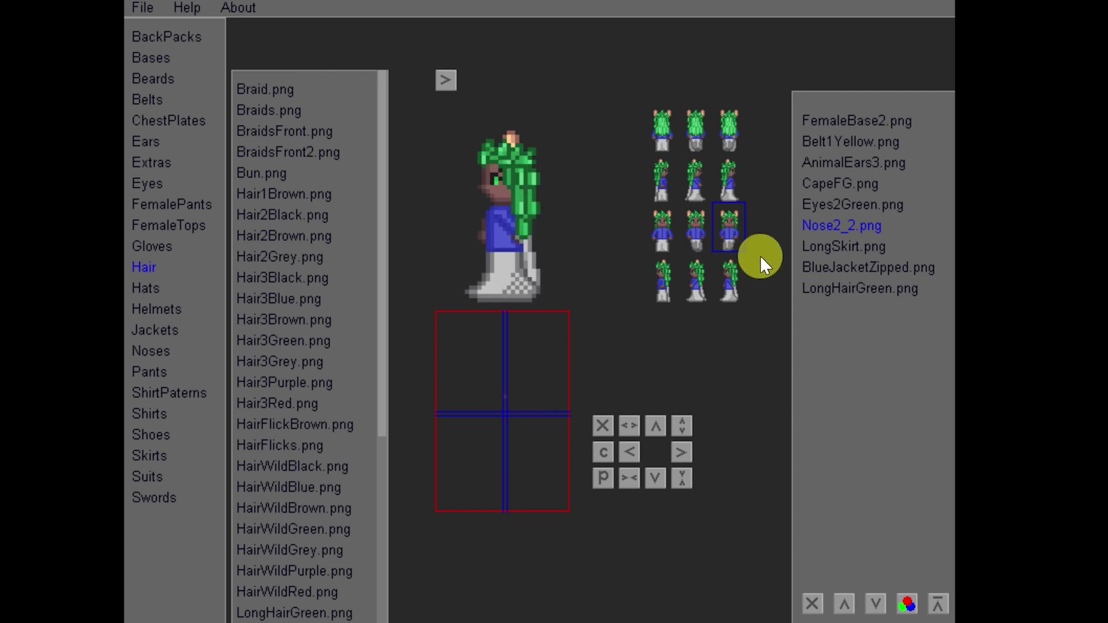
Step: Restack layers: move CapeFG to the end beside LongHairGreen and Belt1Yellow just above the cape
{"action": "left_click_drag", "start_coordinate": [848, 183], "coordinate": [888, 369]}
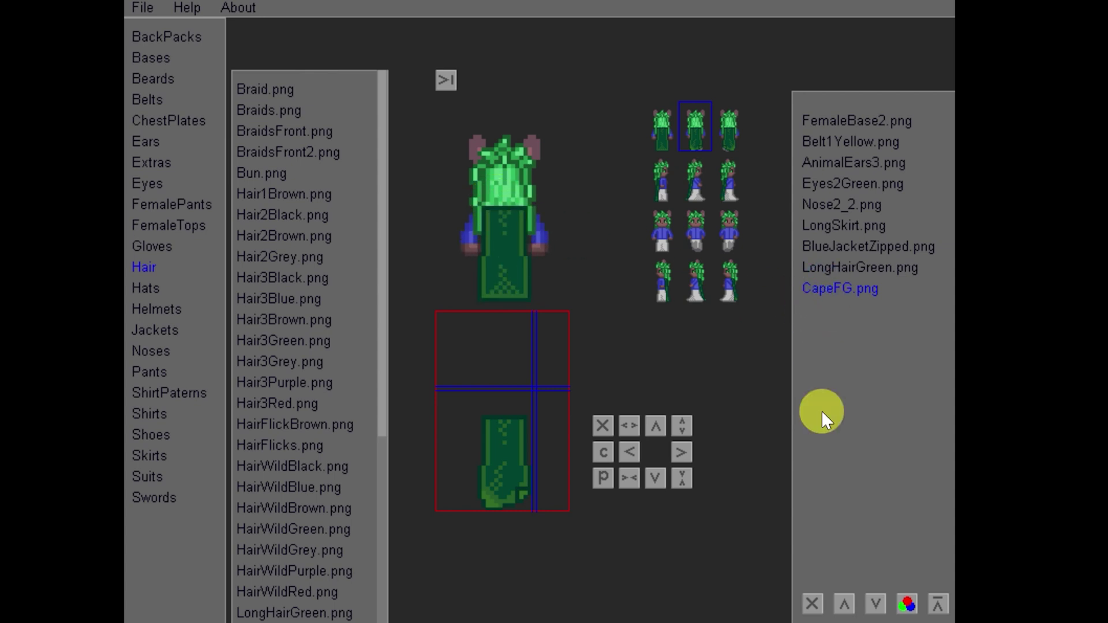
{"action": "left_click", "coordinate": [842, 606]}
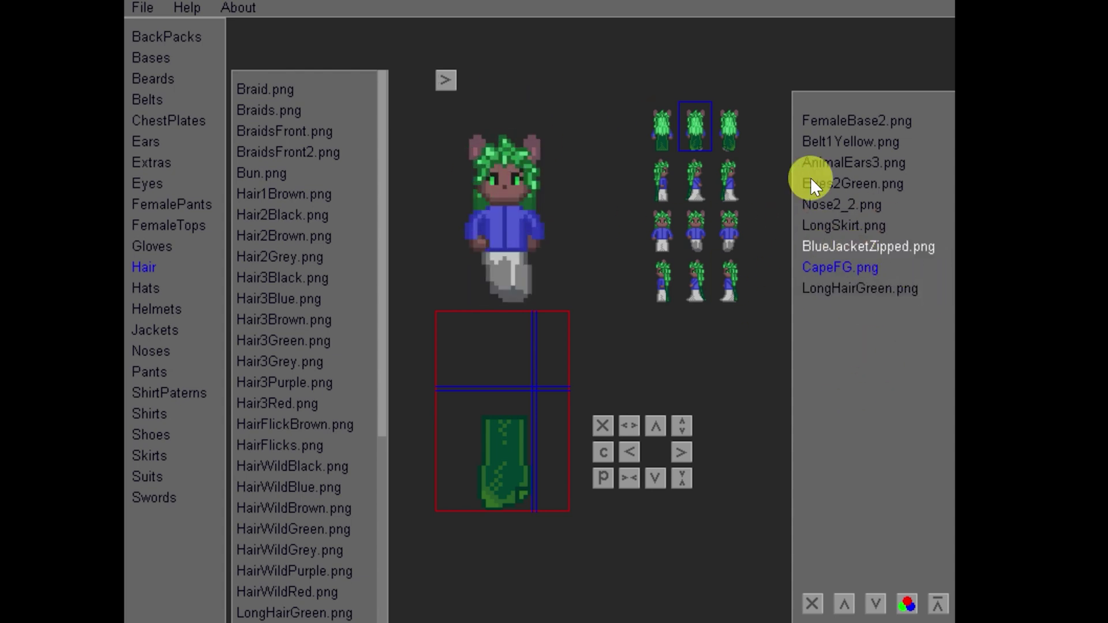
{"action": "left_click_drag", "start_coordinate": [817, 151], "coordinate": [843, 282]}
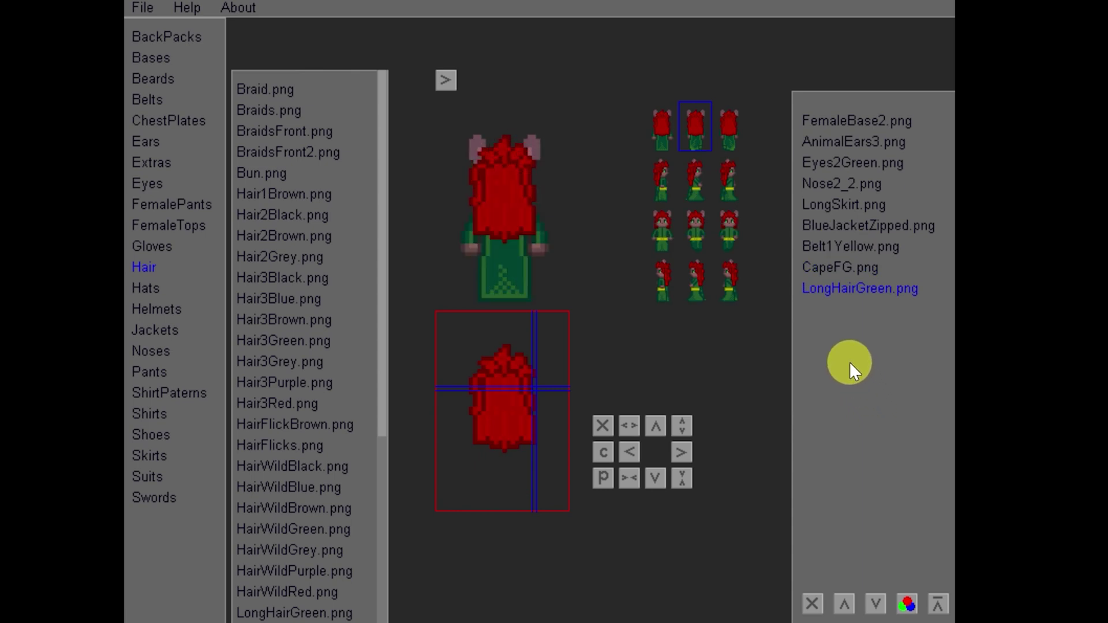
Step: Export the character sheet as png with frame order 2,1,3, directions S,W,E,N and Alpha mask
{"action": "left_click", "coordinate": [143, 7]}
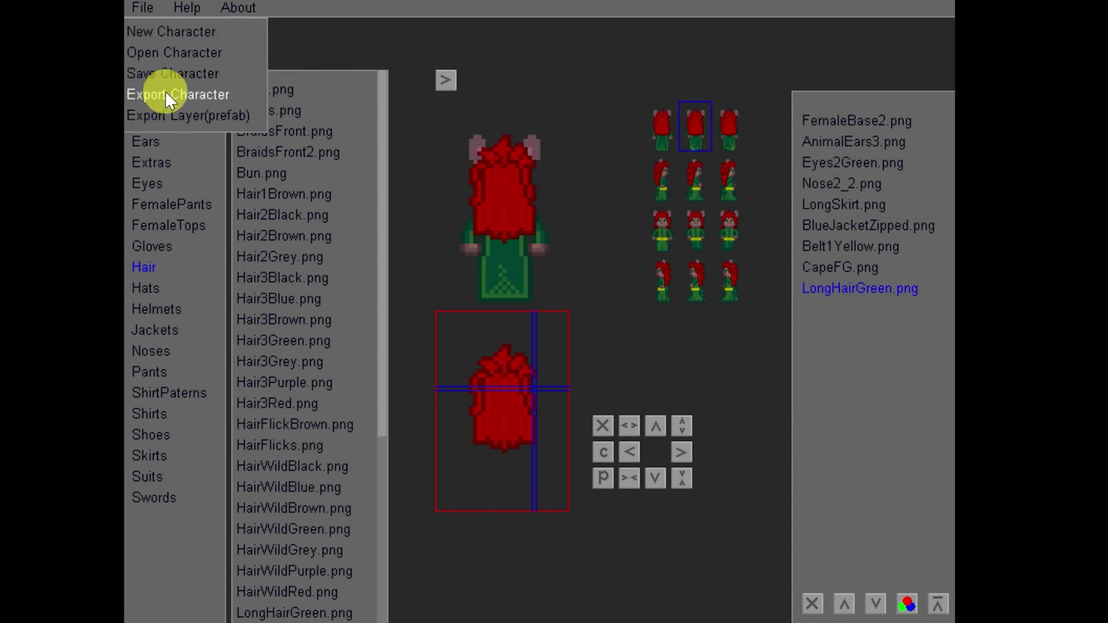
{"action": "left_click", "coordinate": [165, 92]}
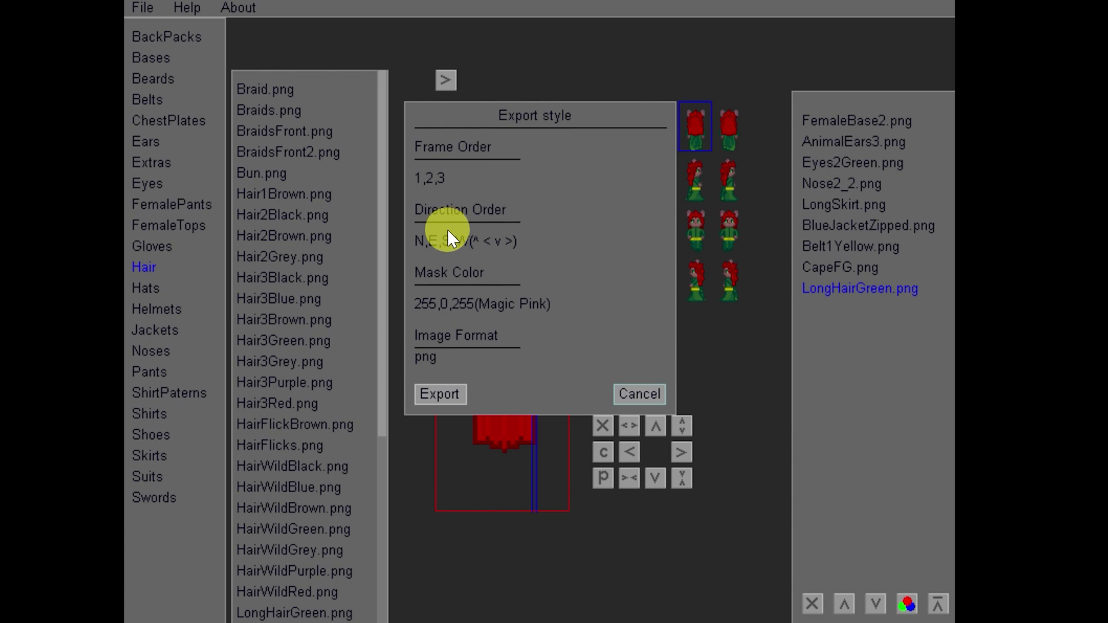
{"action": "left_click", "coordinate": [428, 360]}
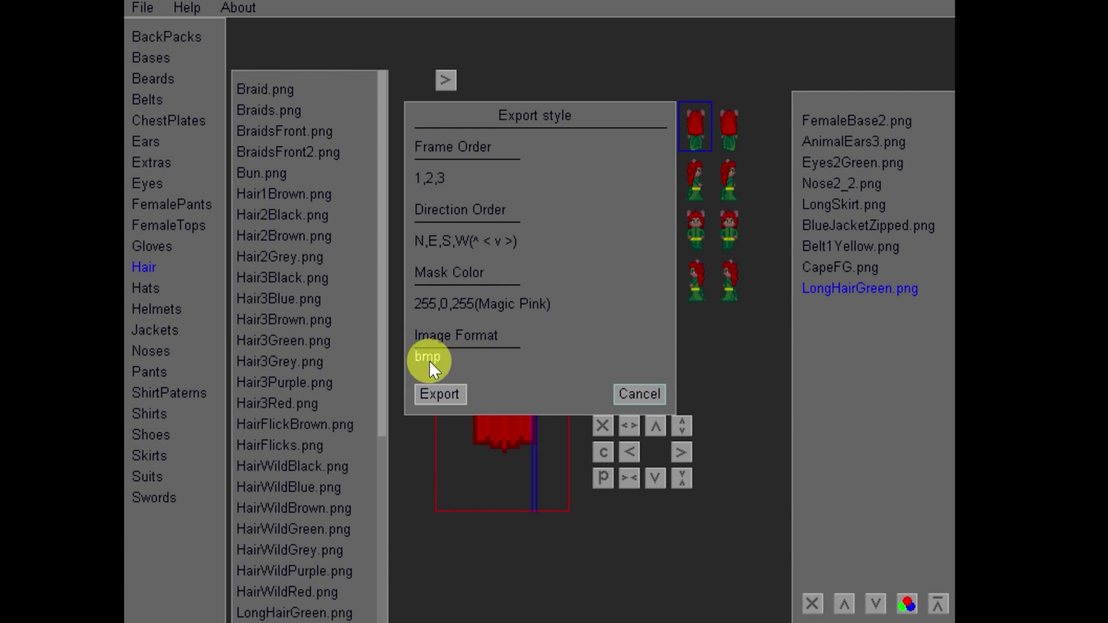
{"action": "left_click", "coordinate": [452, 240]}
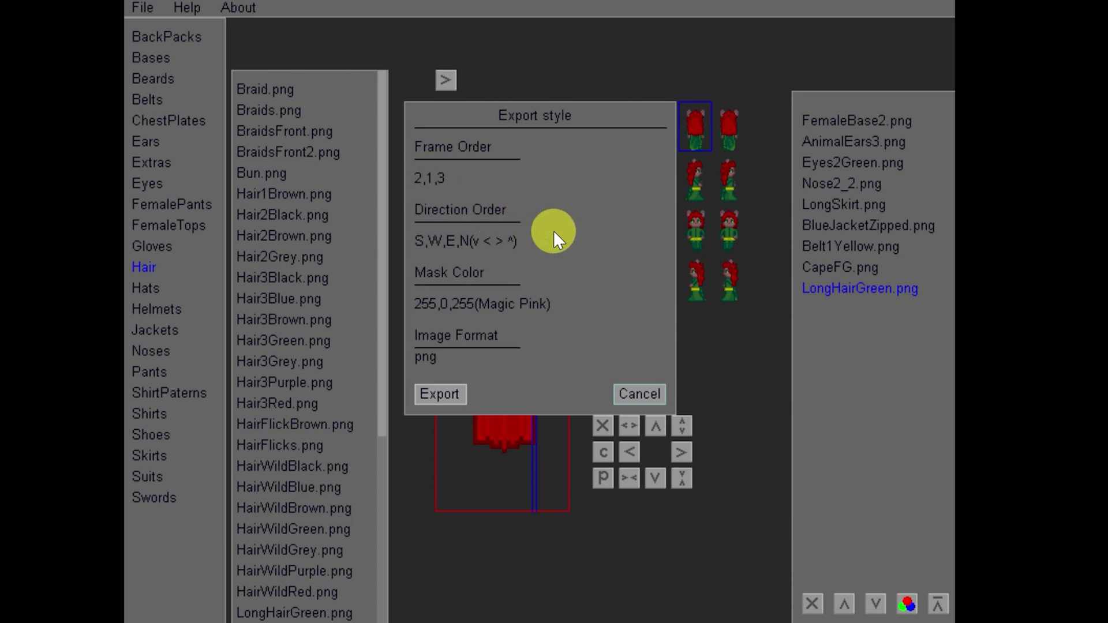
{"action": "left_click", "coordinate": [457, 302]}
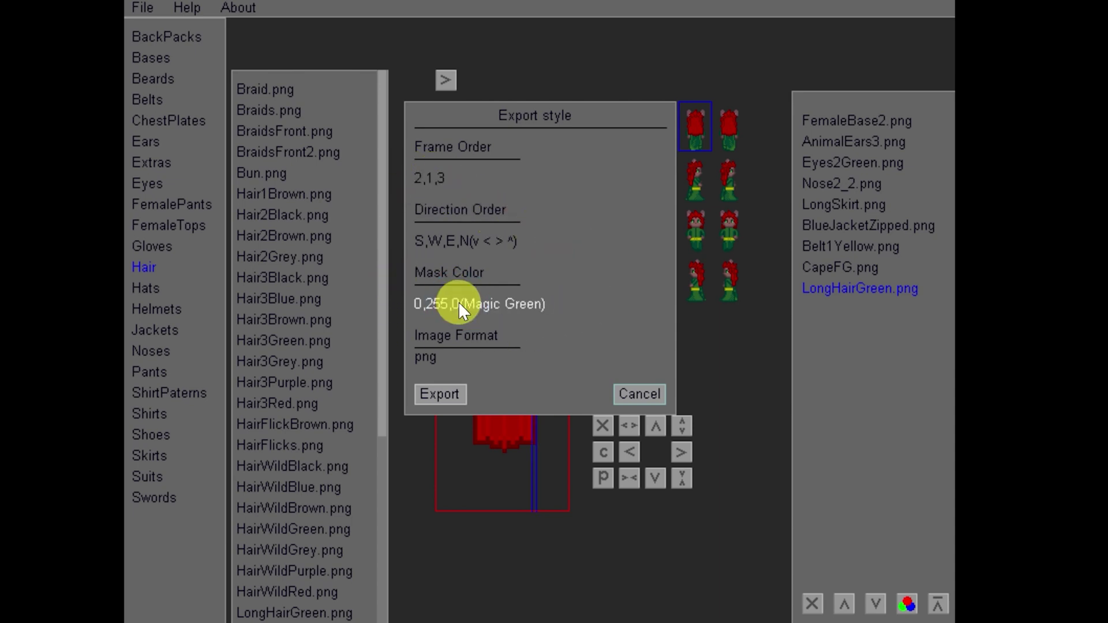
{"action": "left_click", "coordinate": [459, 301]}
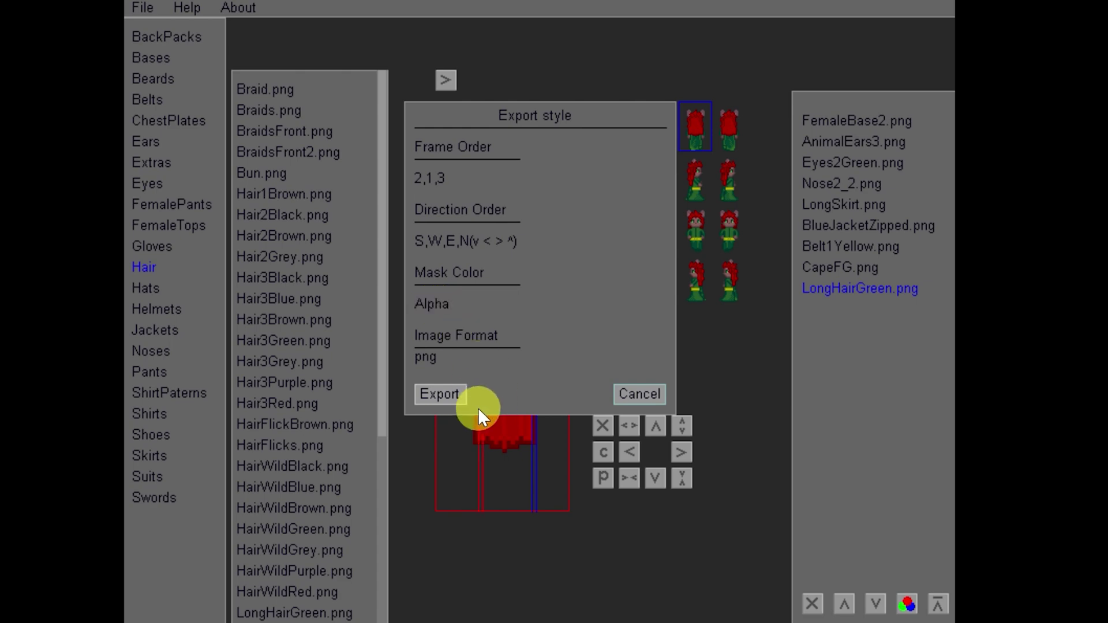
{"action": "left_click", "coordinate": [443, 394]}
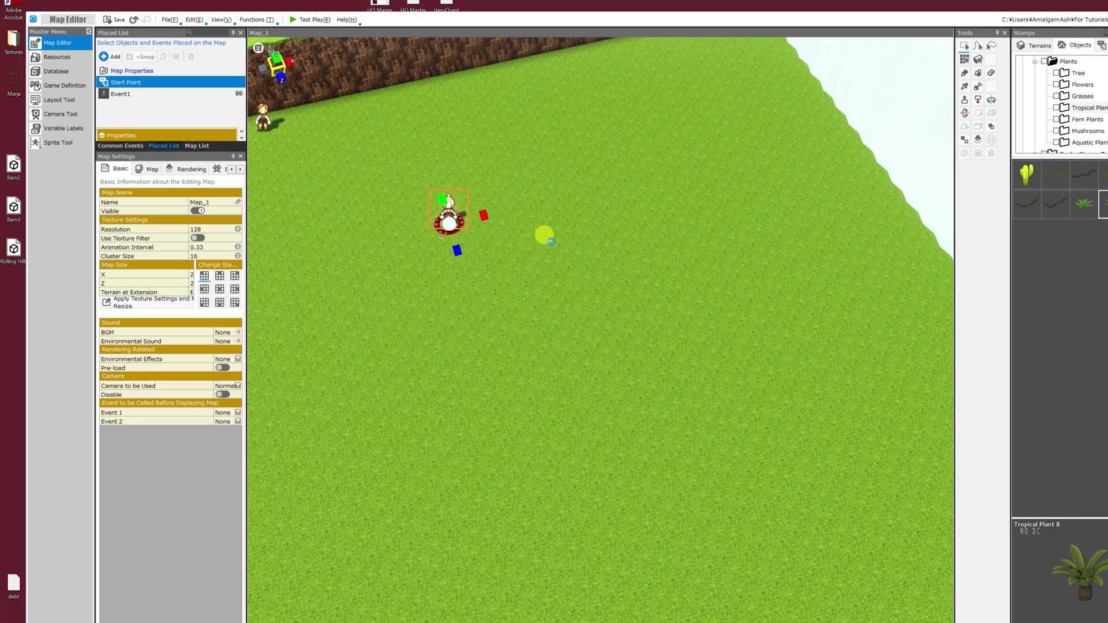
Step: Import the Marja sprite sheet at 32×48 slices with Down/Left/Right/Up direction order
{"action": "left_click_drag", "start_coordinate": [545, 235], "coordinate": [545, 235]}
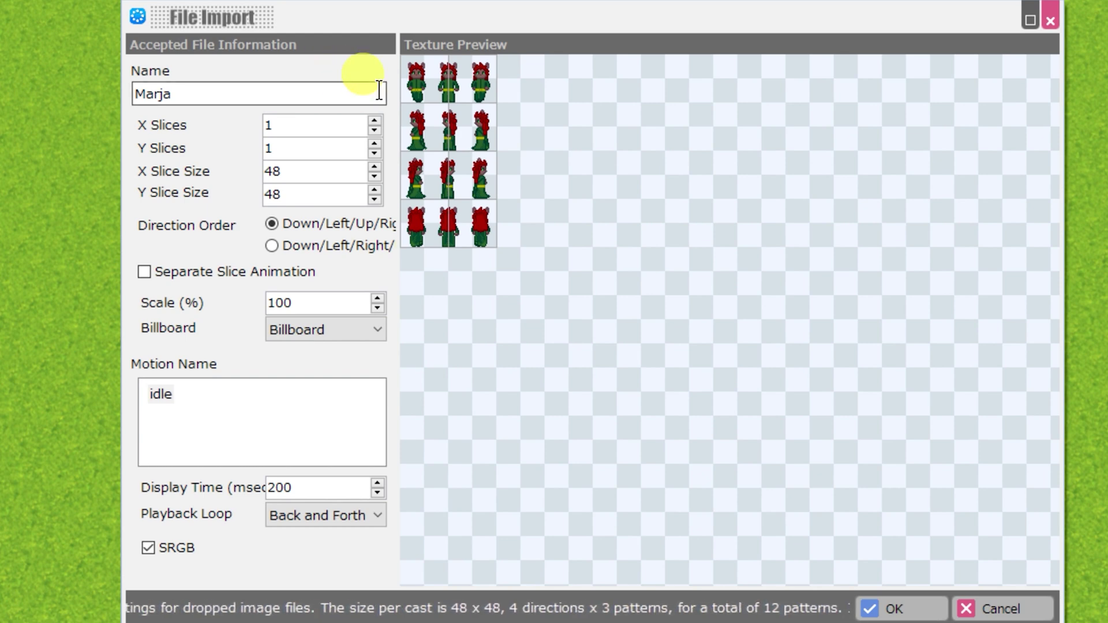
{"action": "mouse_move", "coordinate": [190, 139]}
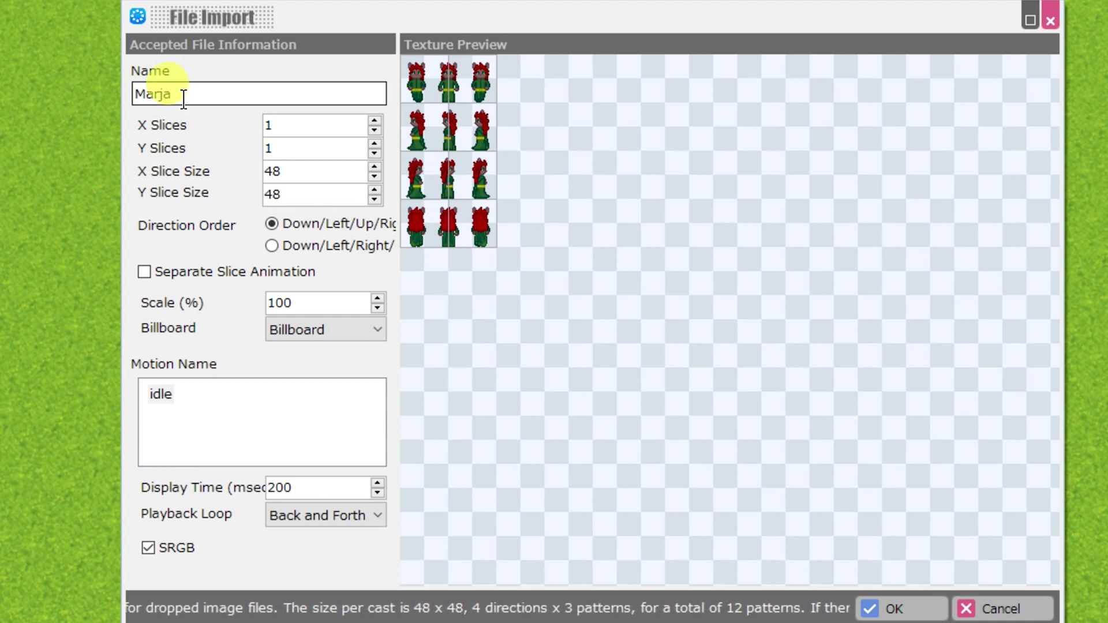
{"action": "left_click", "coordinate": [375, 176]}
{"action": "left_click", "coordinate": [375, 177]}
{"action": "left_click", "coordinate": [375, 177]}
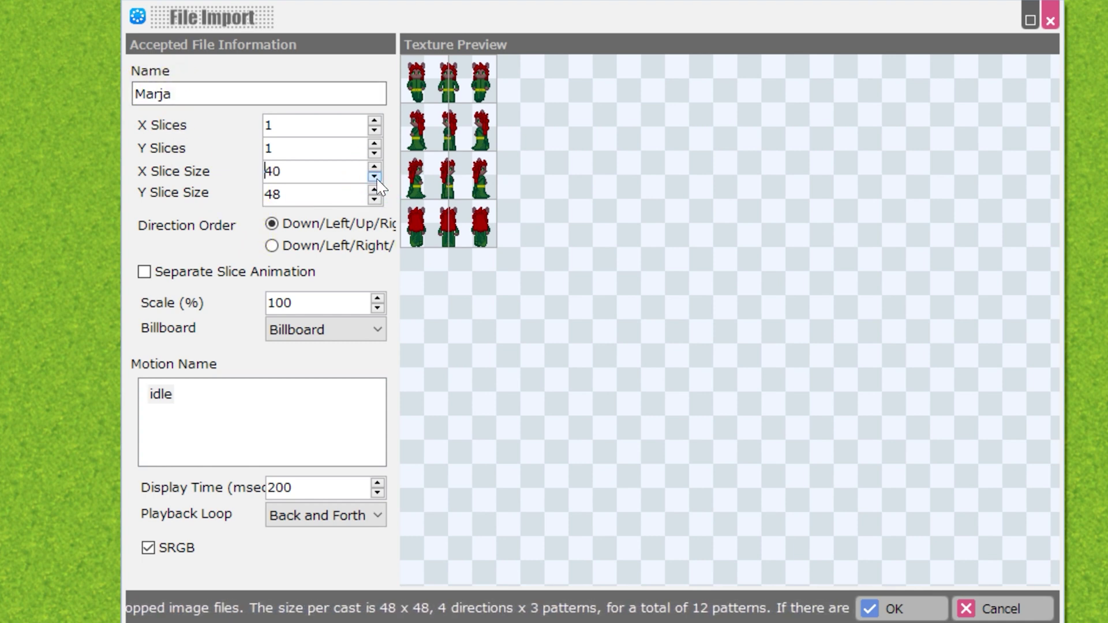
{"action": "left_click", "coordinate": [375, 176]}
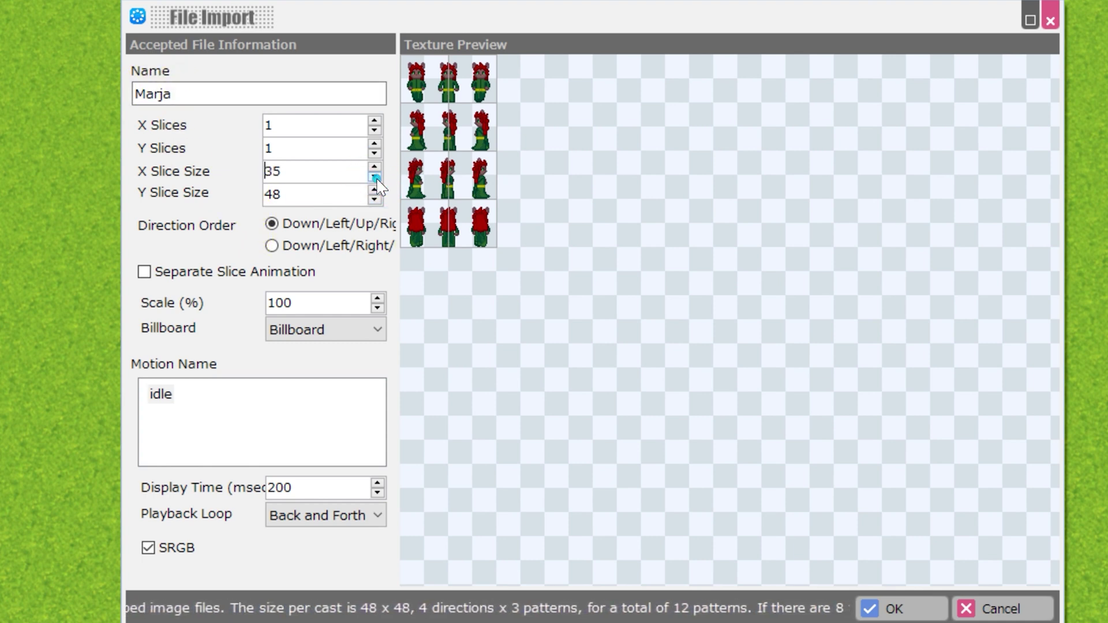
{"action": "left_click", "coordinate": [375, 177]}
{"action": "left_click", "coordinate": [286, 169]}
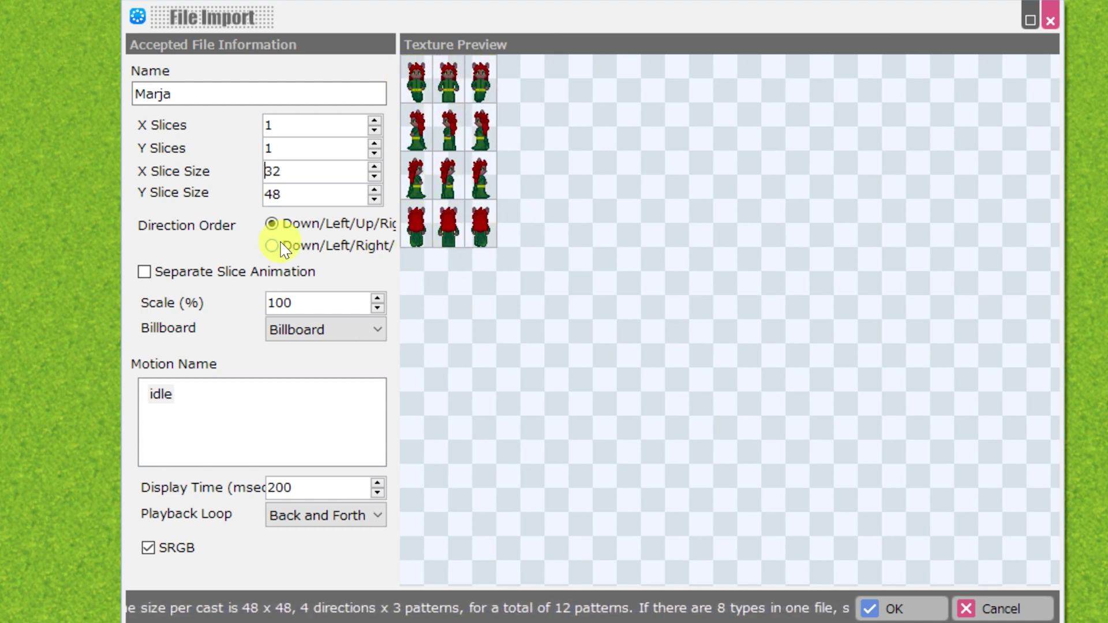
{"action": "mouse_move", "coordinate": [222, 241]}
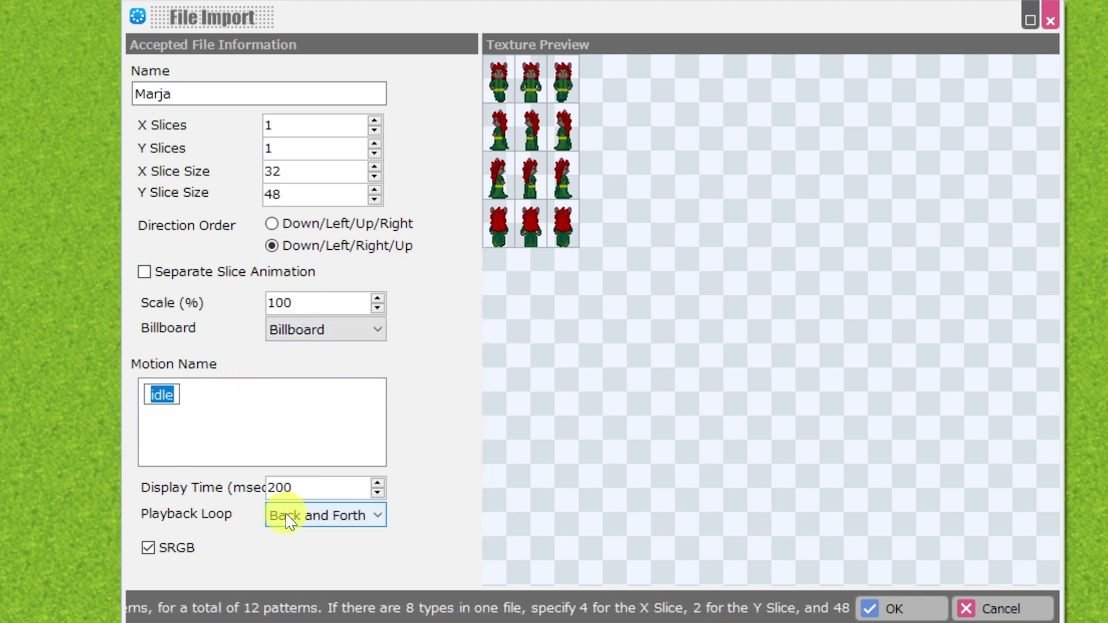
Step: Confirm the import, then add a new cast in Database > Casts from the Marja slice animation
{"action": "left_click", "coordinate": [900, 609]}
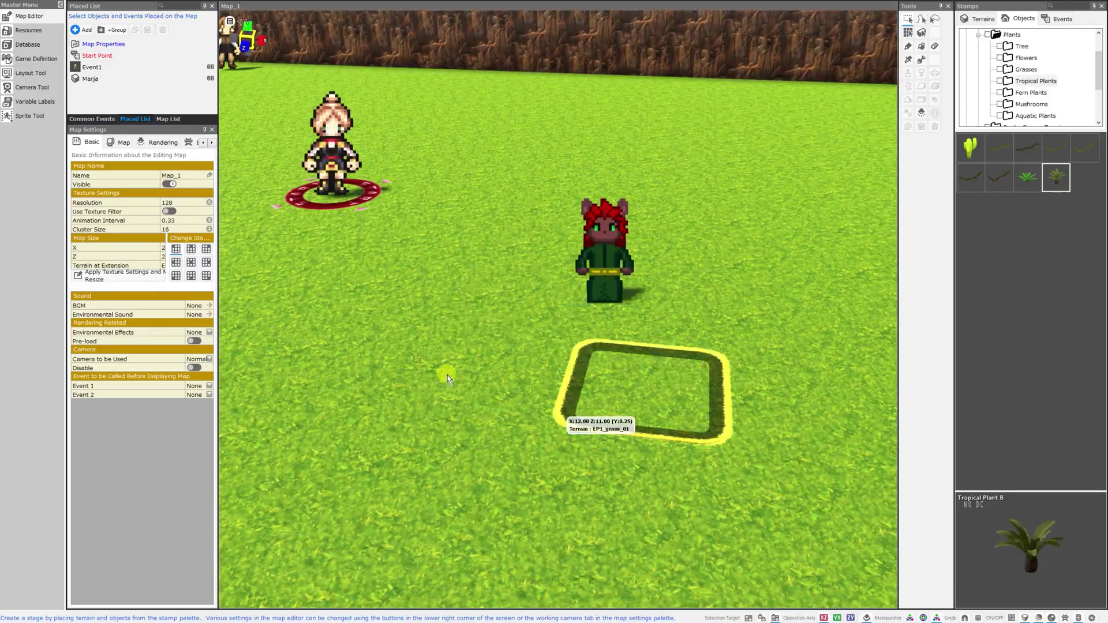
{"action": "left_click", "coordinate": [26, 31]}
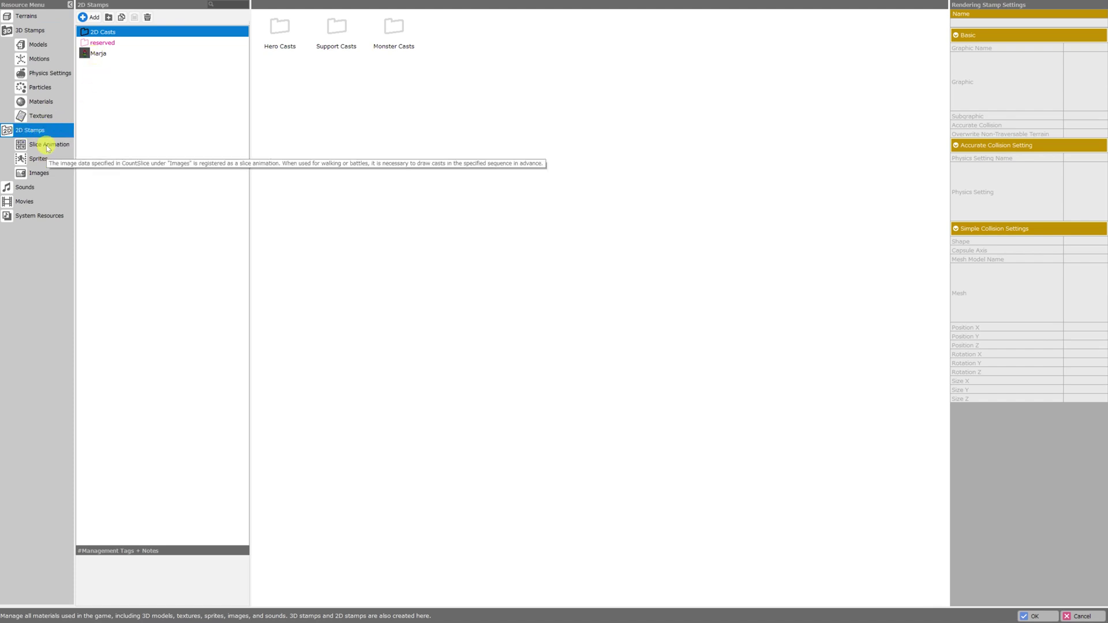
{"action": "left_click", "coordinate": [46, 144]}
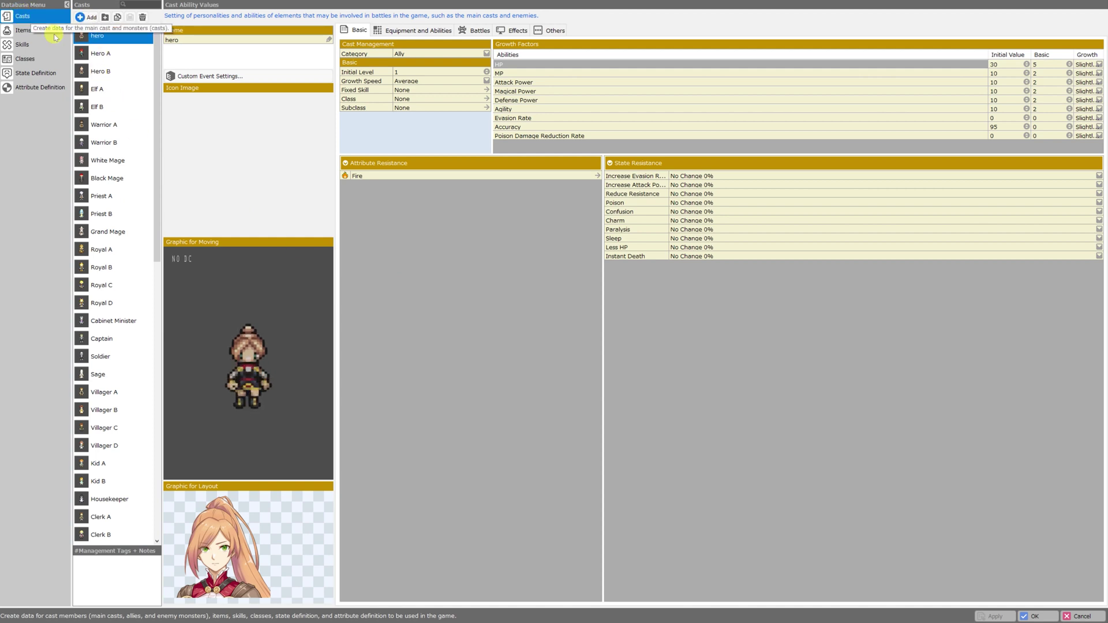
{"action": "left_click", "coordinate": [86, 17]}
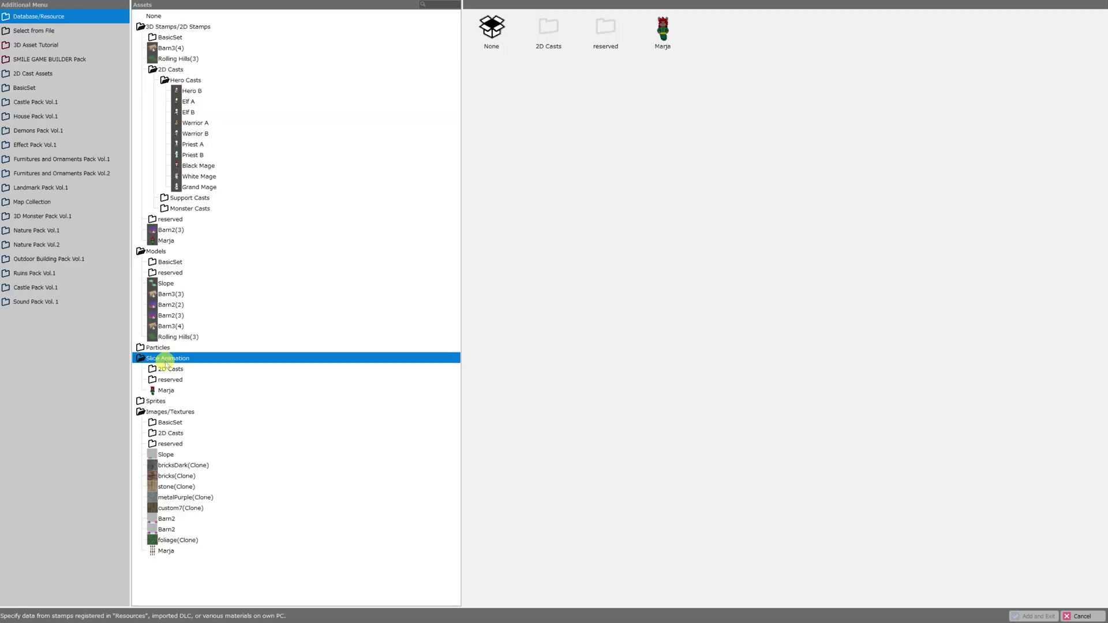
{"action": "left_click", "coordinate": [166, 391]}
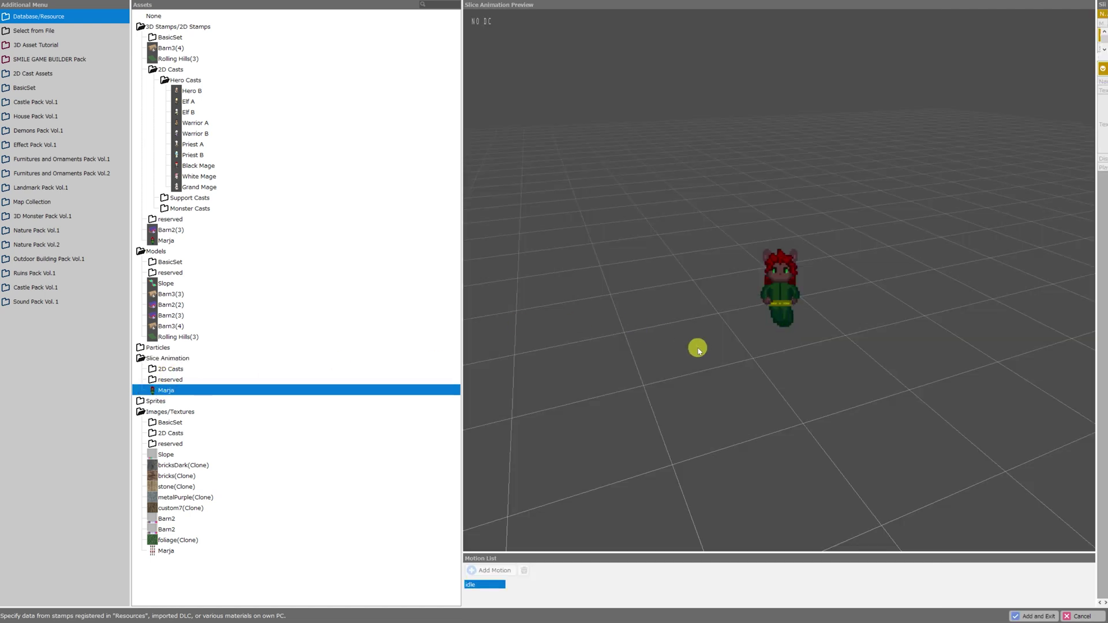
{"action": "left_click", "coordinate": [1035, 617]}
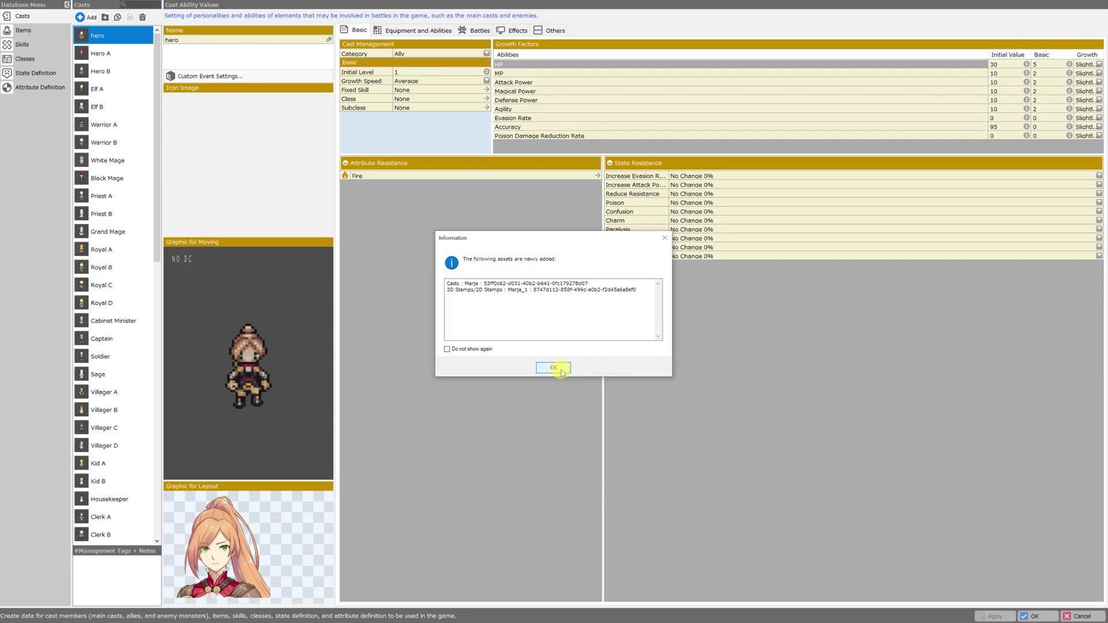
{"action": "left_click", "coordinate": [555, 368]}
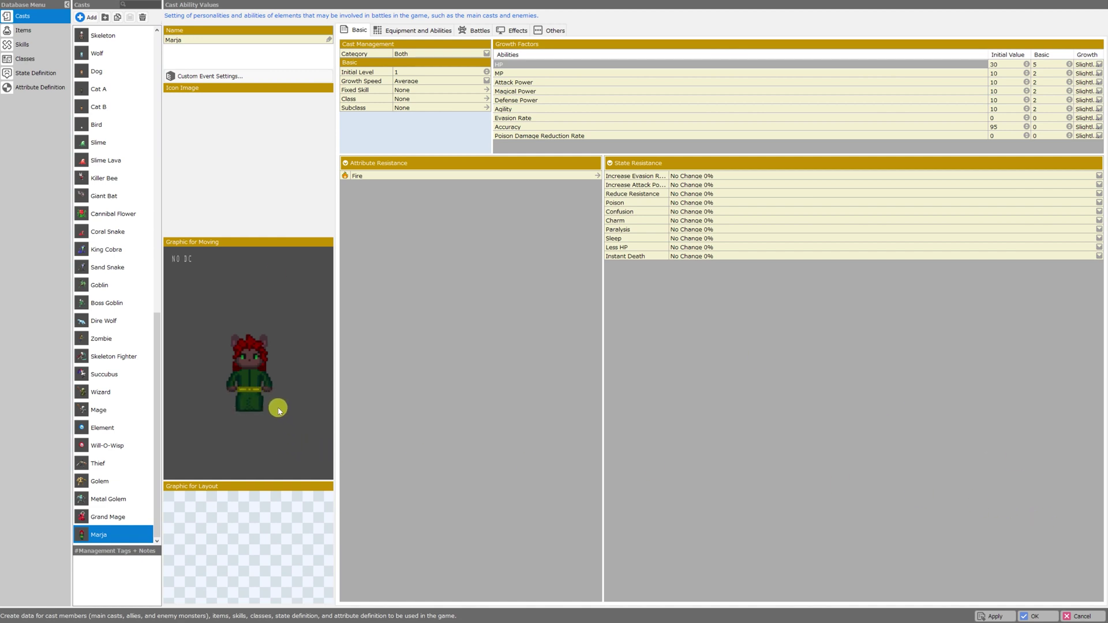
Step: Close the database and pick Marja as the main cast in Start Settings
{"action": "left_click", "coordinate": [1032, 617]}
{"action": "left_click", "coordinate": [36, 59]}
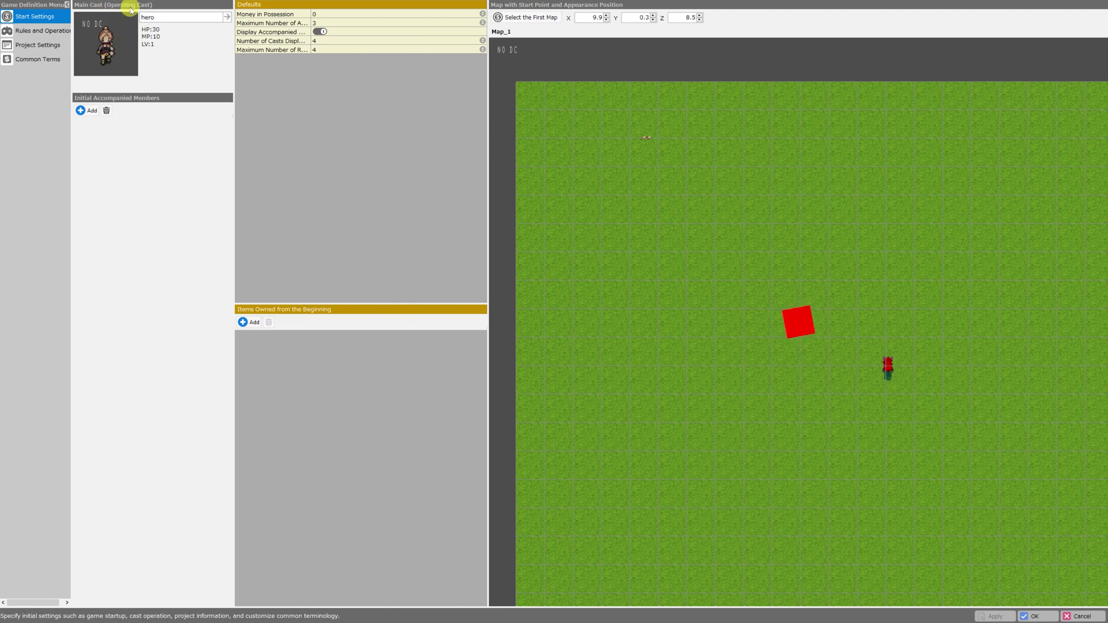
{"action": "left_click", "coordinate": [166, 18]}
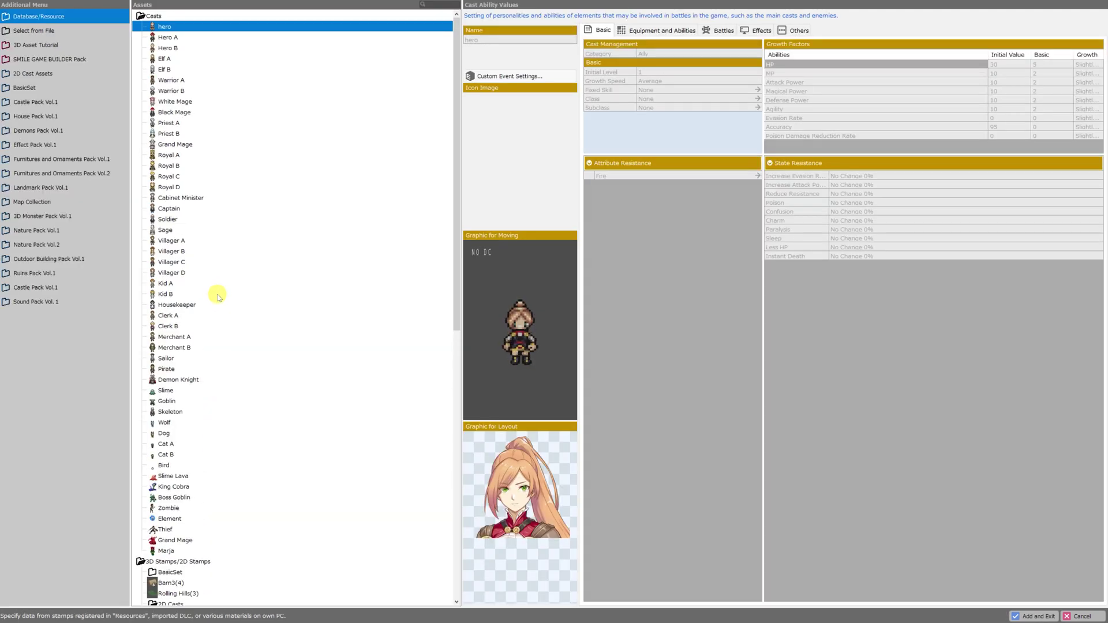
{"action": "left_click", "coordinate": [168, 455]}
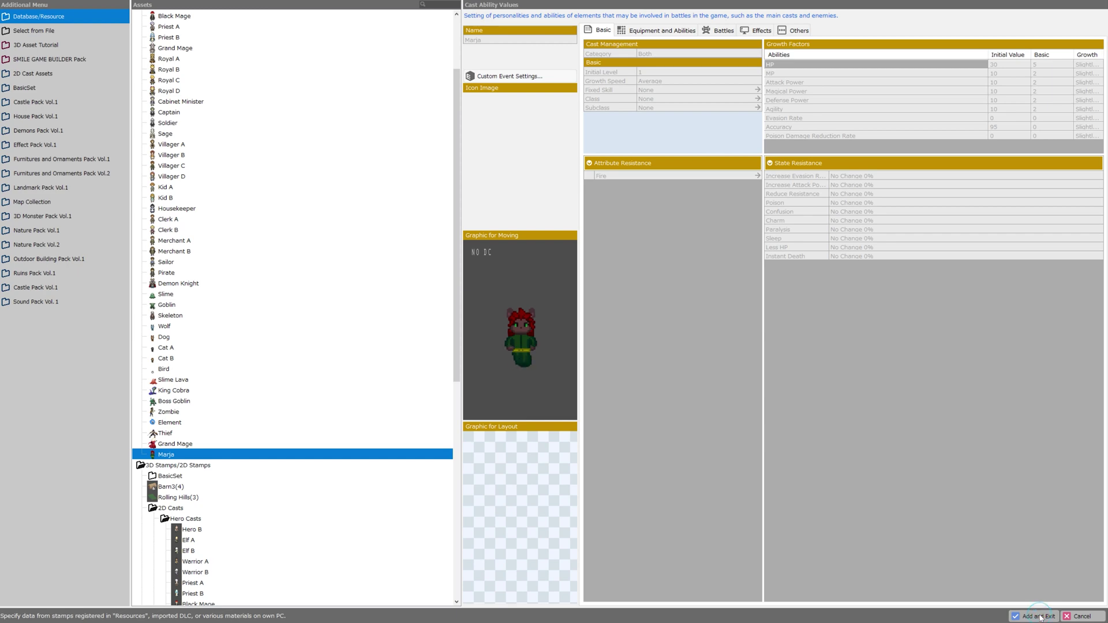
{"action": "left_click", "coordinate": [1037, 616]}
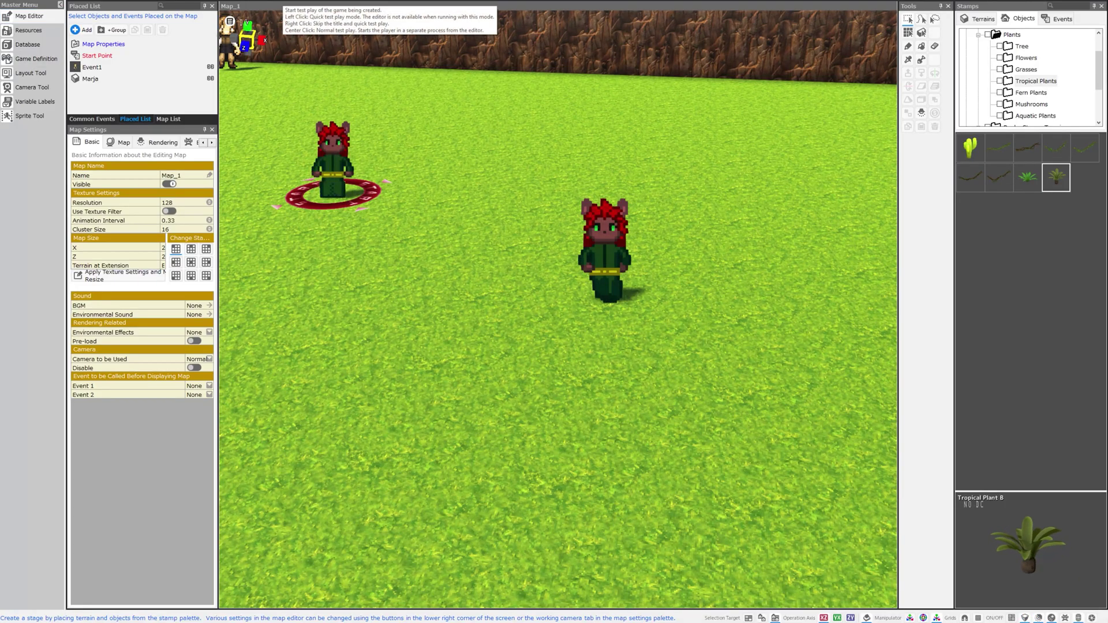
{"action": "left_click", "coordinate": [229, 22]}
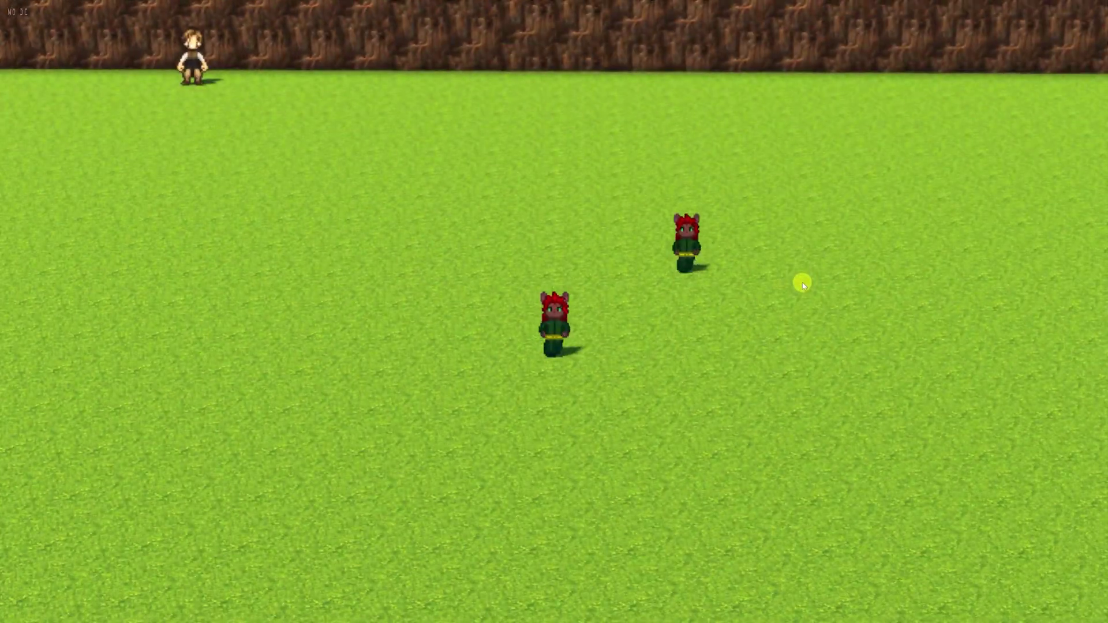
{"action": "key", "text": "Up"}
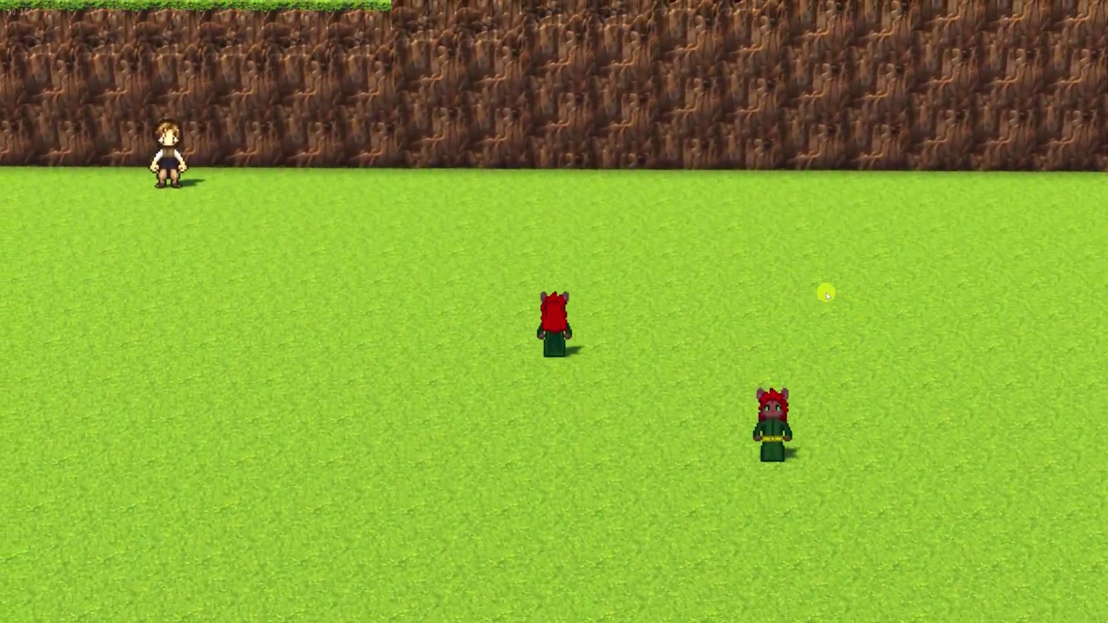
{"action": "key", "text": "Down"}
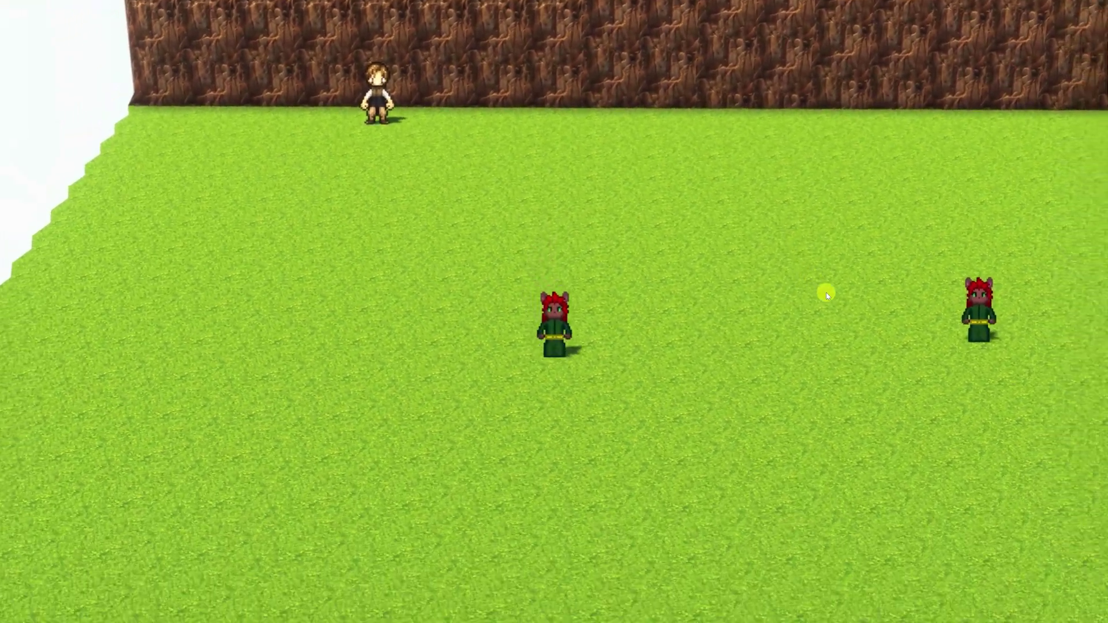
{"action": "key", "text": "Up"}
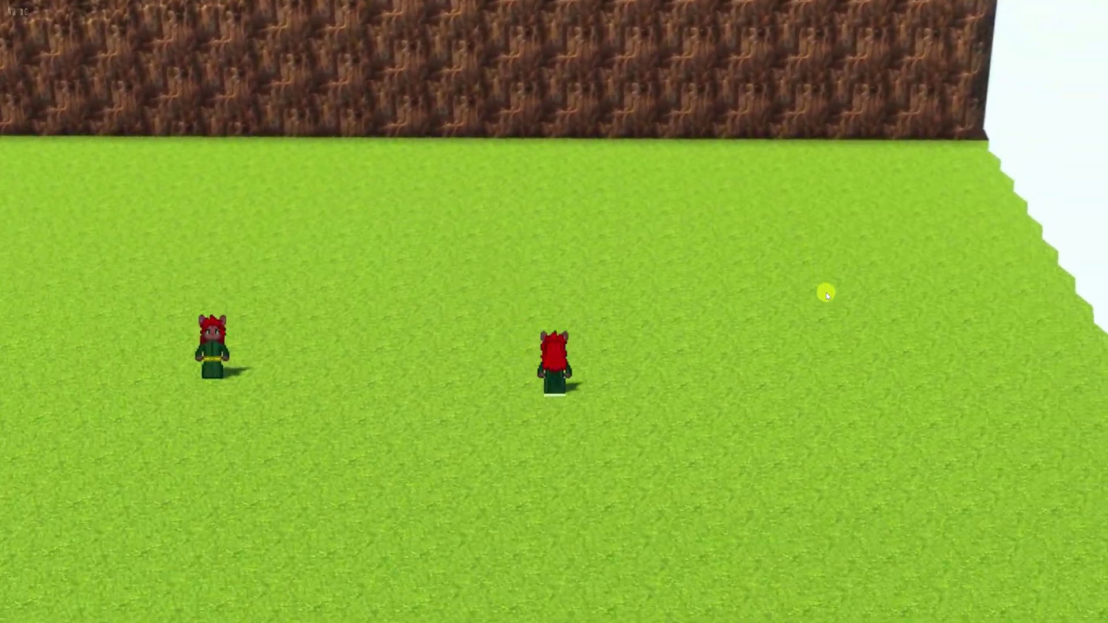
{"action": "key", "text": "Left"}
{"action": "key", "text": "space"}
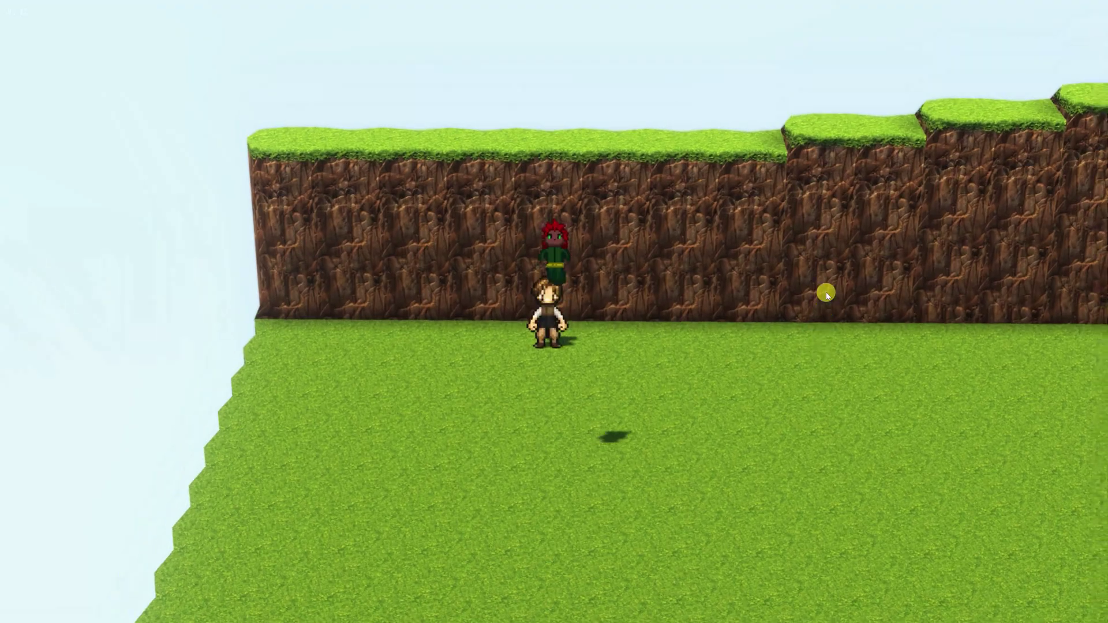
{"action": "key", "text": "Escape"}
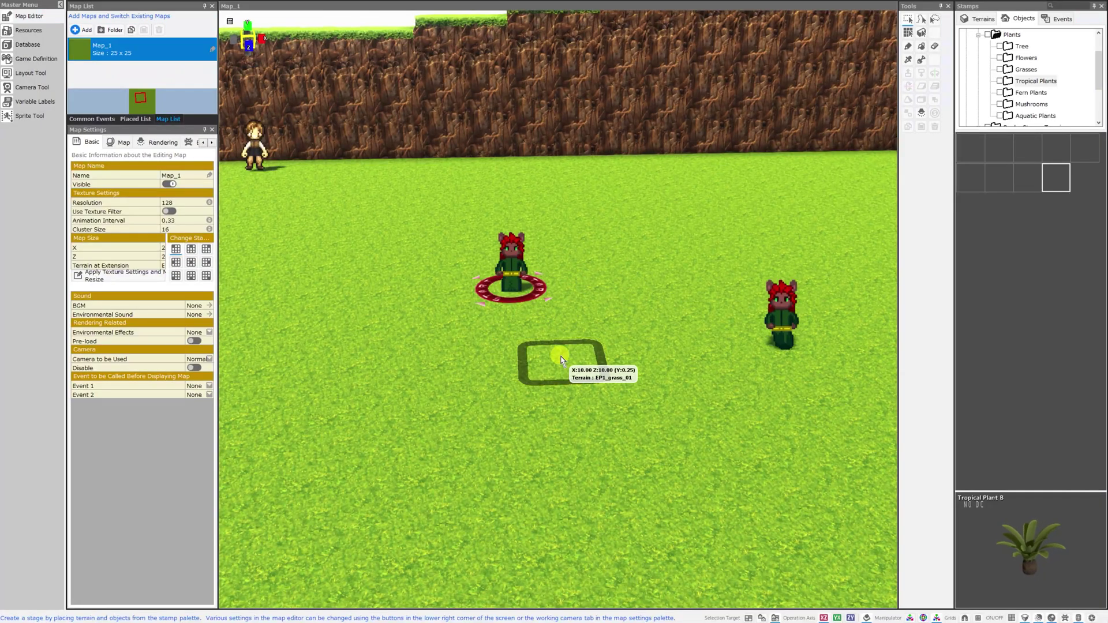
{"action": "left_click_drag", "start_coordinate": [561, 359], "coordinate": [555, 327]}
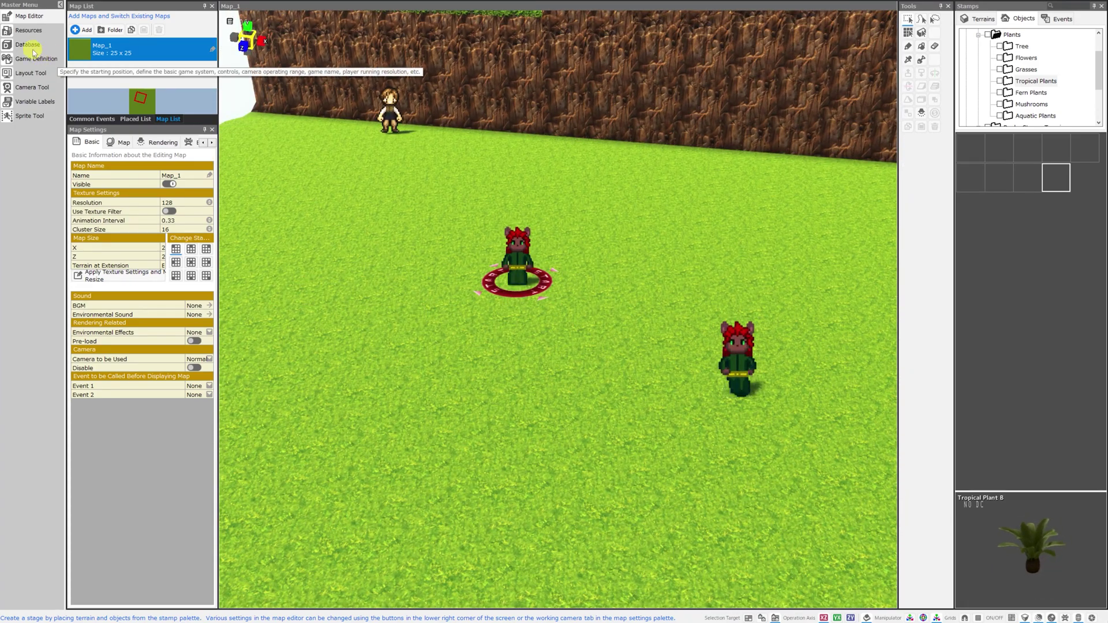
Step: Add a motion to Marja's slice animation using the Images/Textures Marja sprite sheet
{"action": "left_click", "coordinate": [28, 30]}
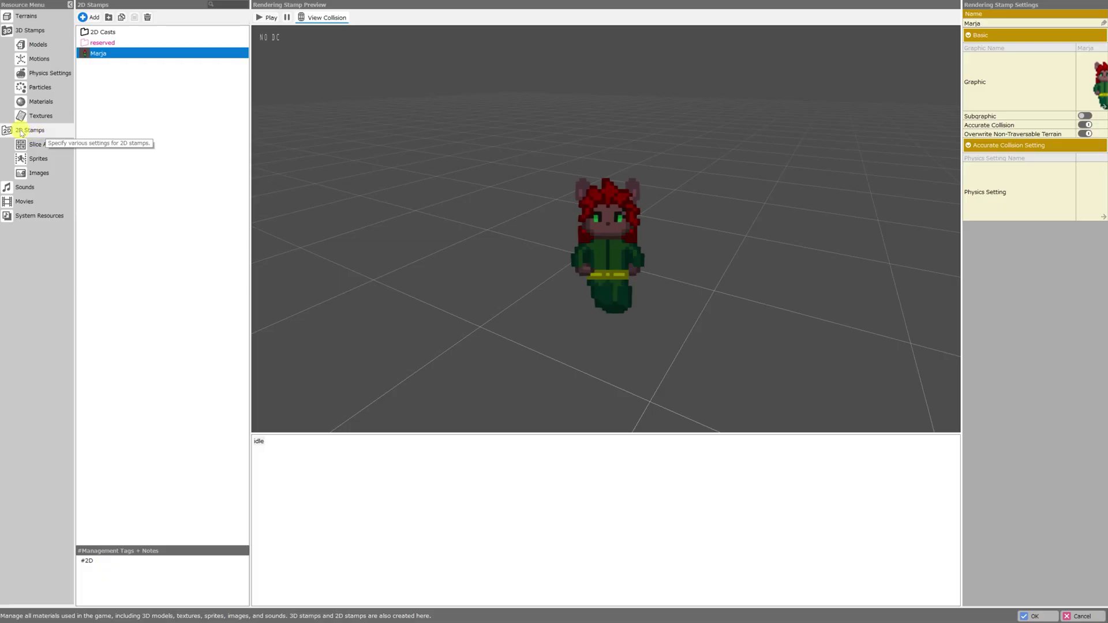
{"action": "left_click", "coordinate": [49, 146]}
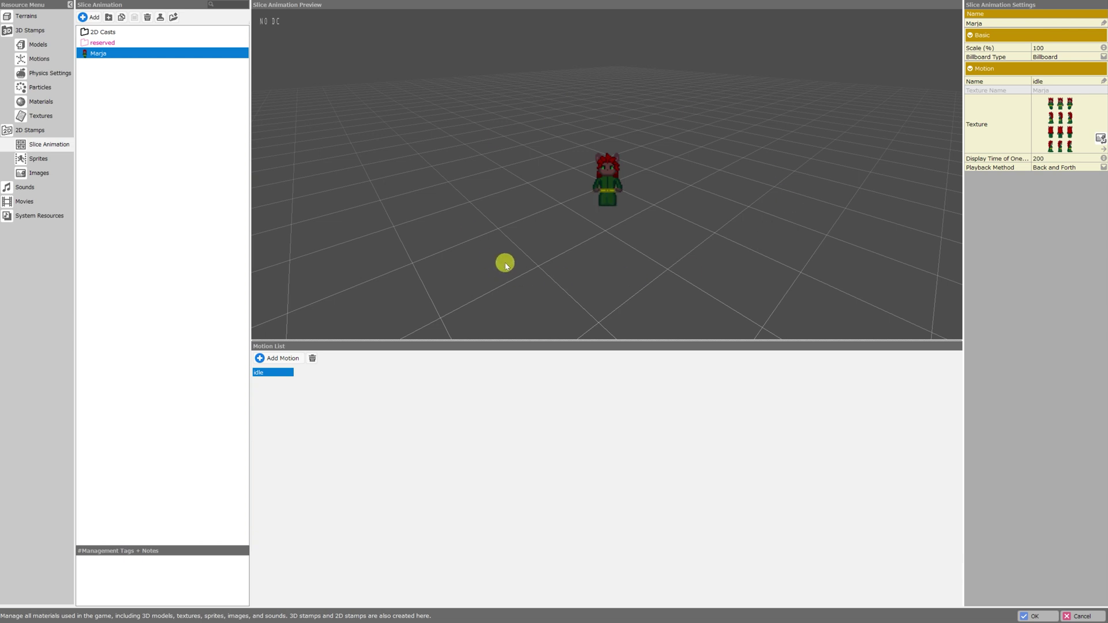
{"action": "left_click", "coordinate": [282, 359]}
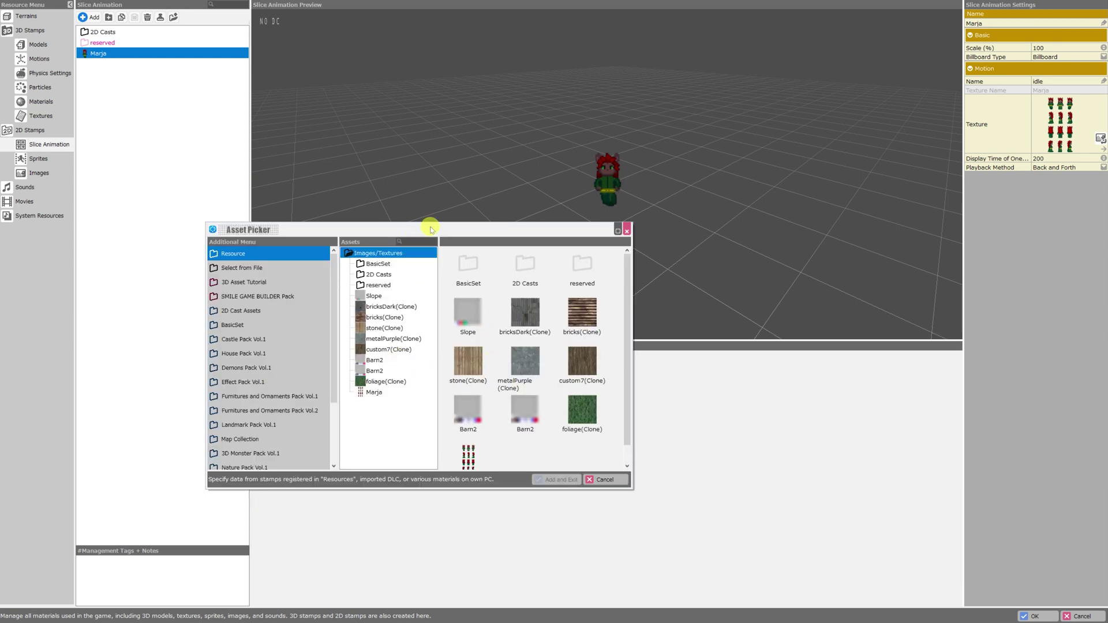
{"action": "left_click", "coordinate": [649, 205]}
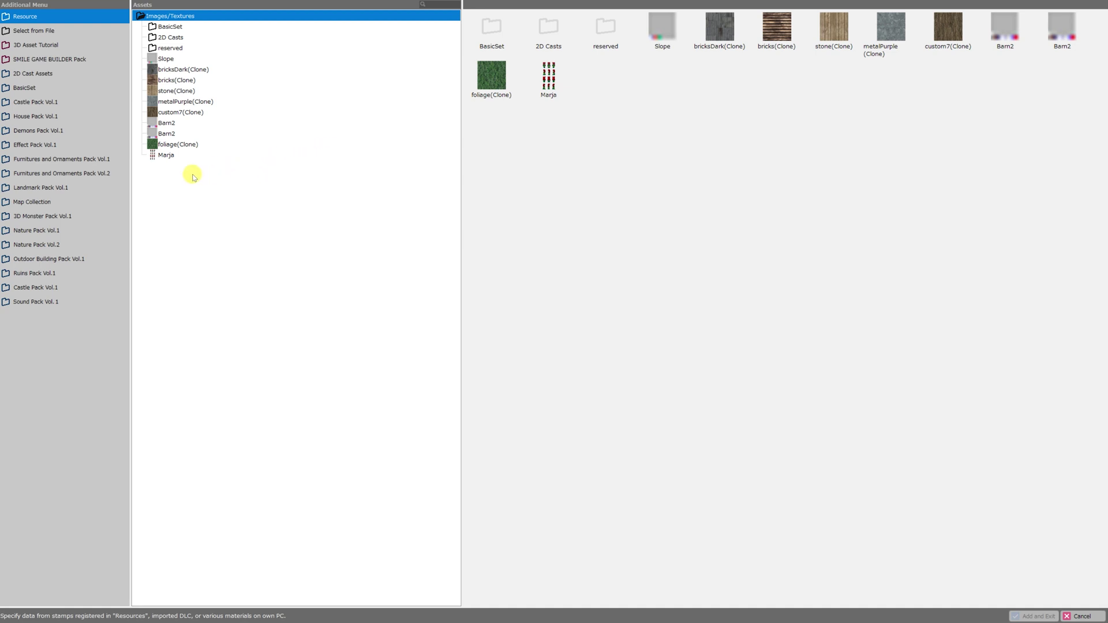
{"action": "left_click", "coordinate": [166, 155]}
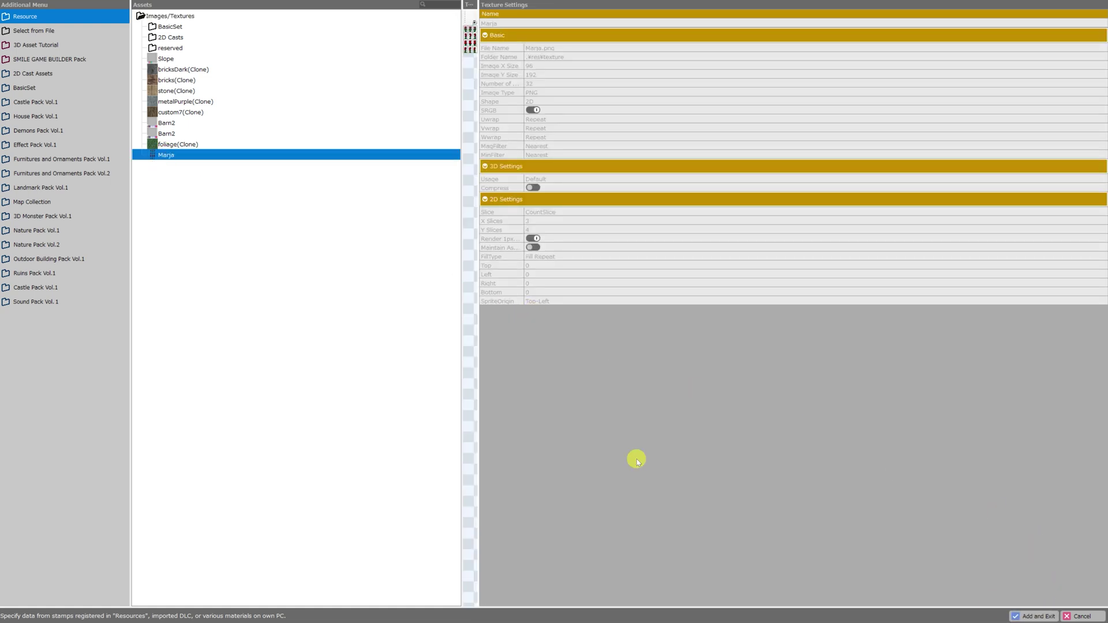
Step: Add the Marja texture as a new motion and inspect both motions' settings
{"action": "left_click", "coordinate": [1037, 616]}
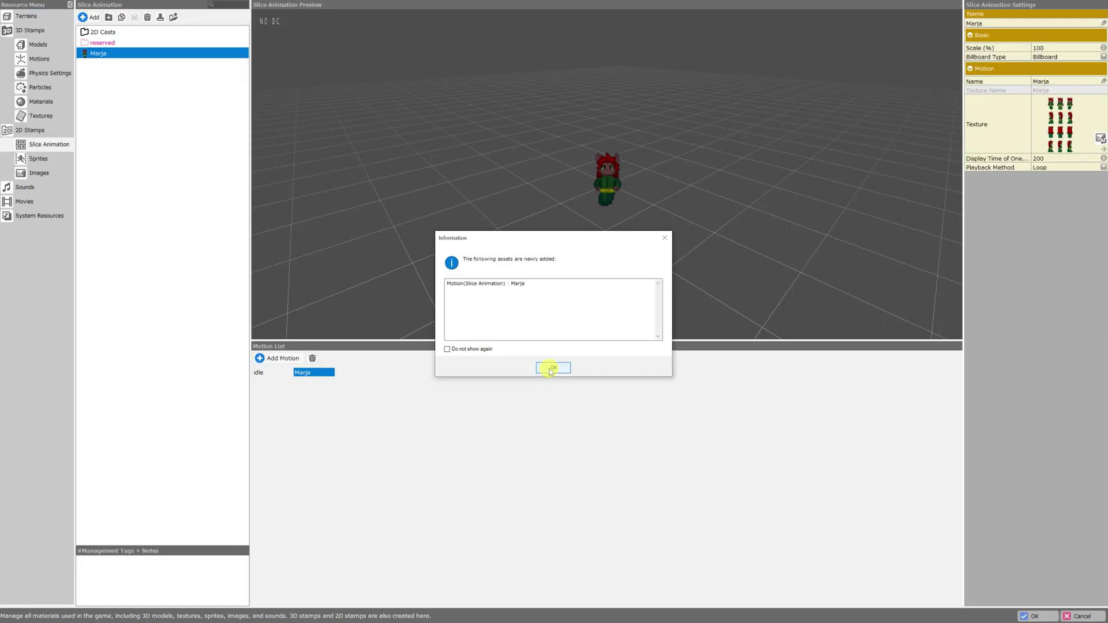
{"action": "left_click", "coordinate": [551, 369]}
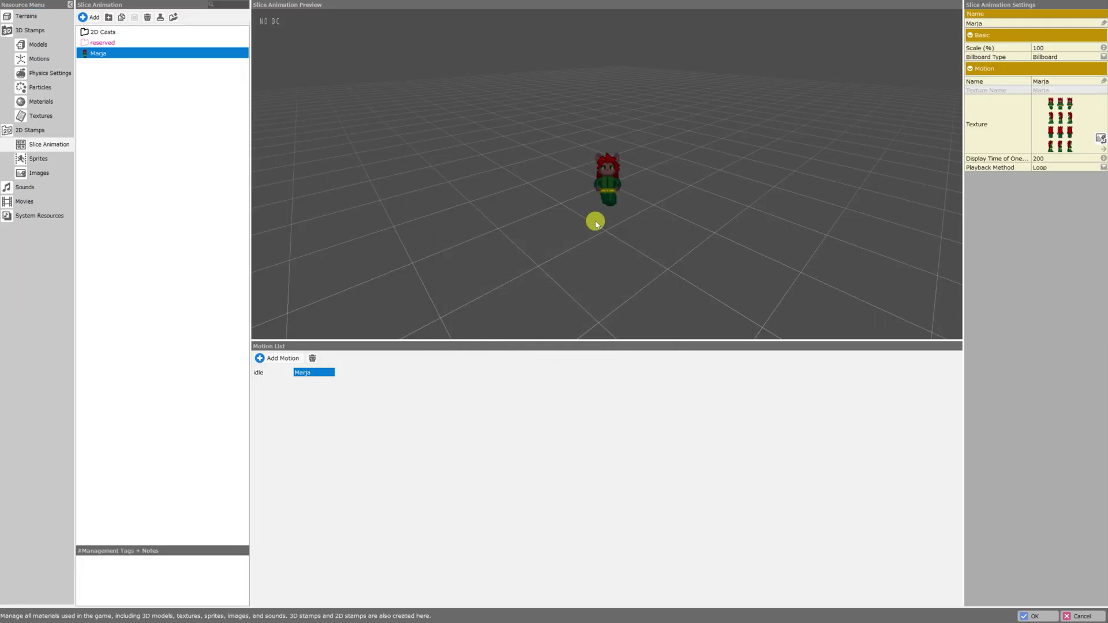
{"action": "left_click", "coordinate": [280, 375]}
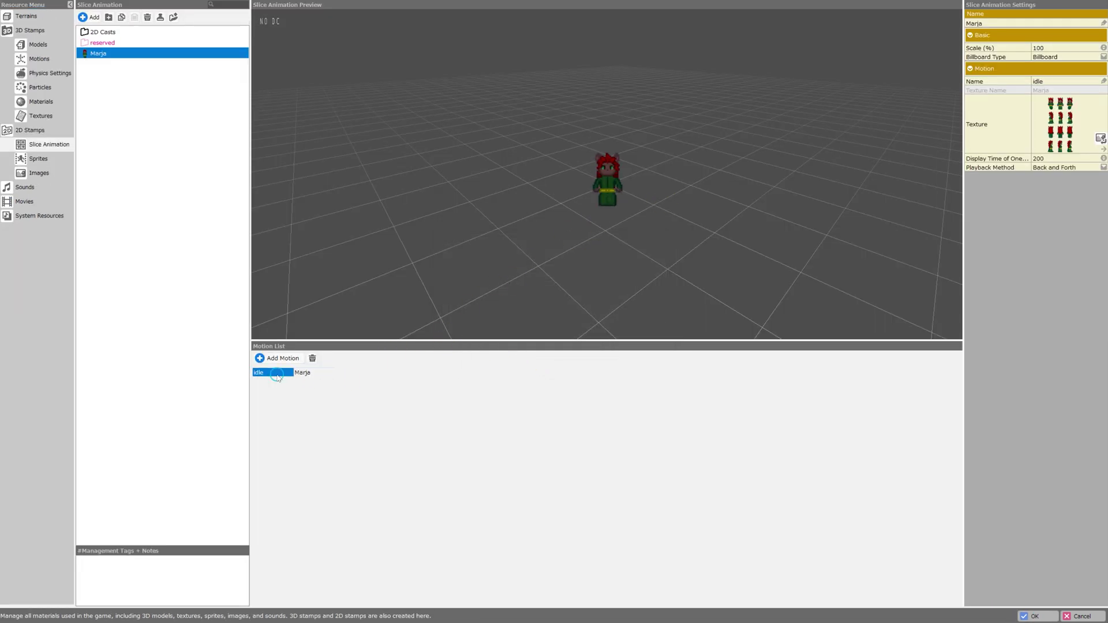
{"action": "left_click", "coordinate": [306, 374]}
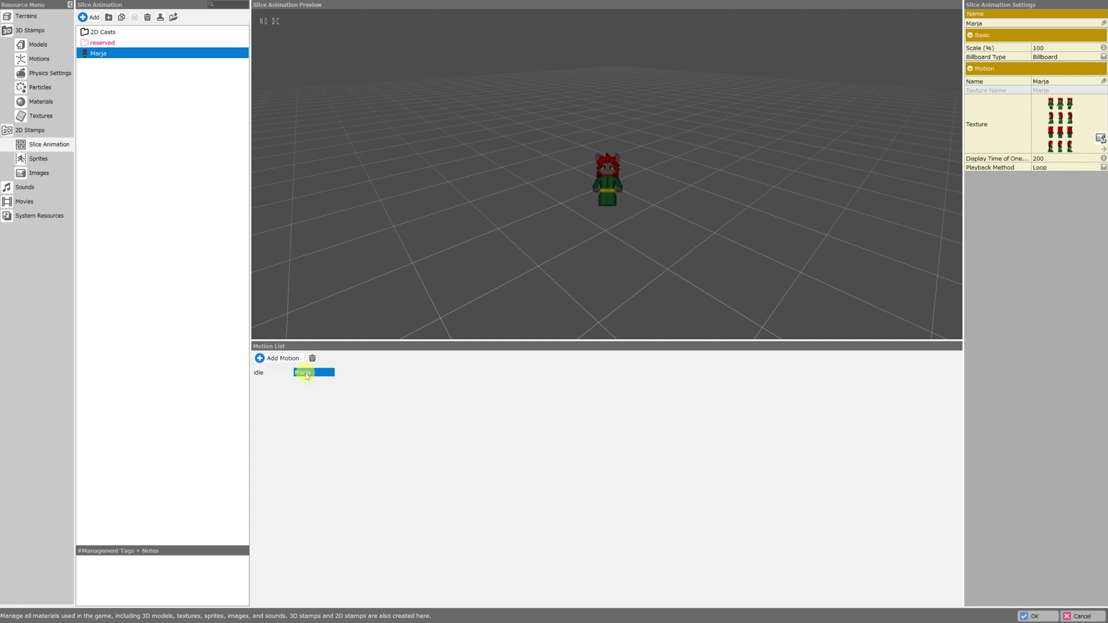
Step: Turn off the Marja motion's looping, move Wait ahead of Walk, and return to Casts
{"action": "left_click", "coordinate": [1041, 171]}
{"action": "left_click", "coordinate": [1041, 168]}
{"action": "left_click", "coordinate": [1042, 176]}
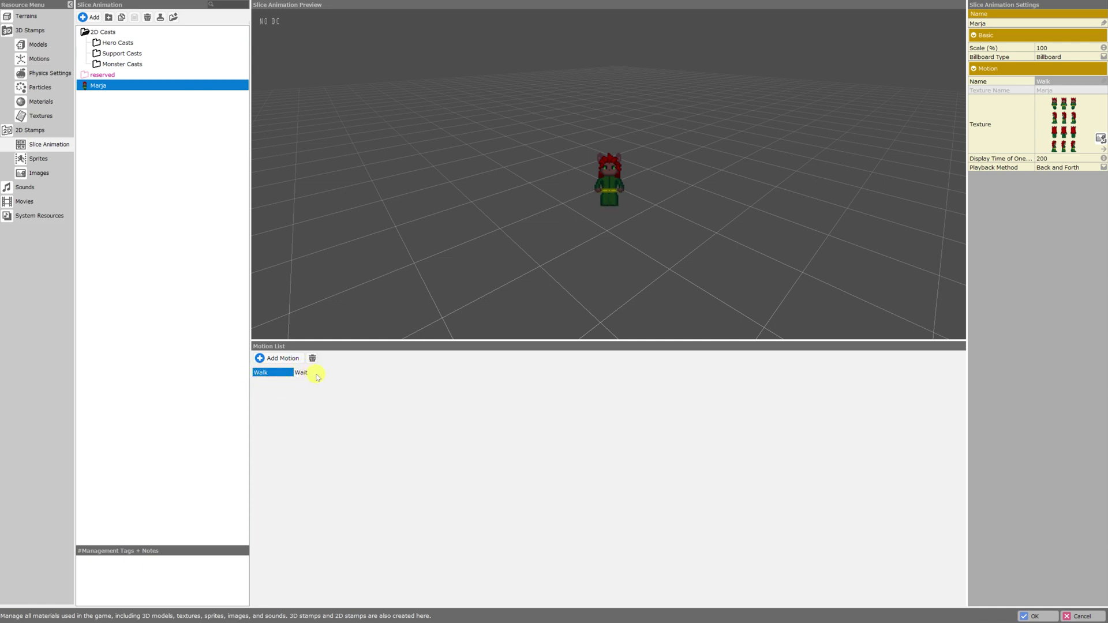
{"action": "mouse_move", "coordinate": [318, 377]}
{"action": "left_mouse_down"}
{"action": "mouse_move", "coordinate": [263, 372]}
{"action": "mouse_move", "coordinate": [313, 375]}
{"action": "left_mouse_up"}
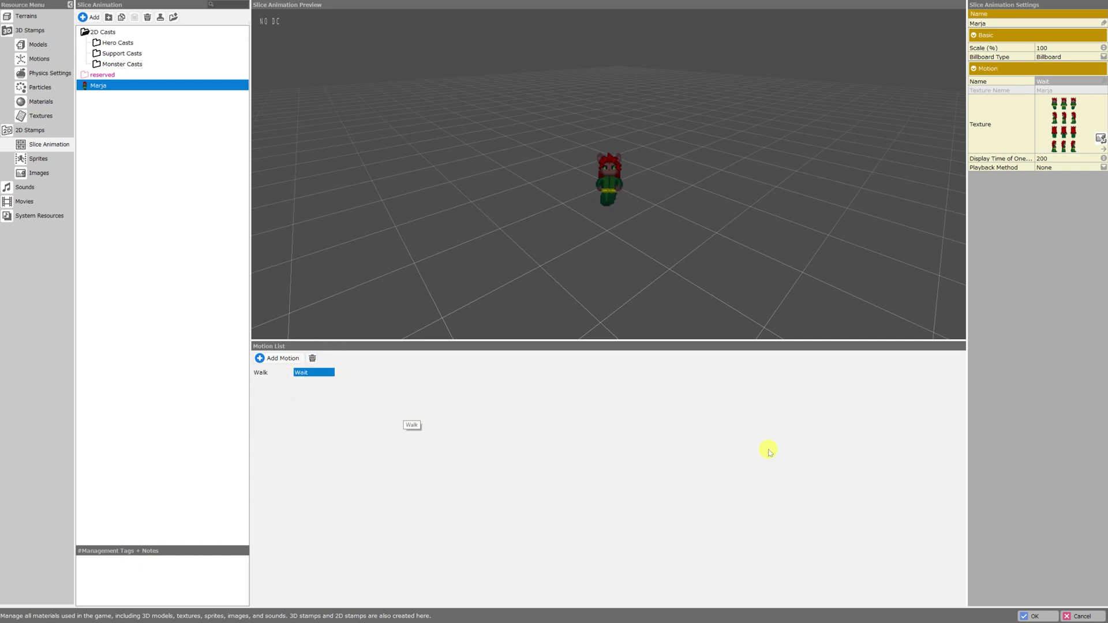
{"action": "left_click", "coordinate": [1027, 615]}
Step: Set the Marja cast's moving graphic to the Marja slice animation and apply it
{"action": "scroll", "coordinate": [104, 121], "scroll_direction": "down", "scroll_amount": 15}
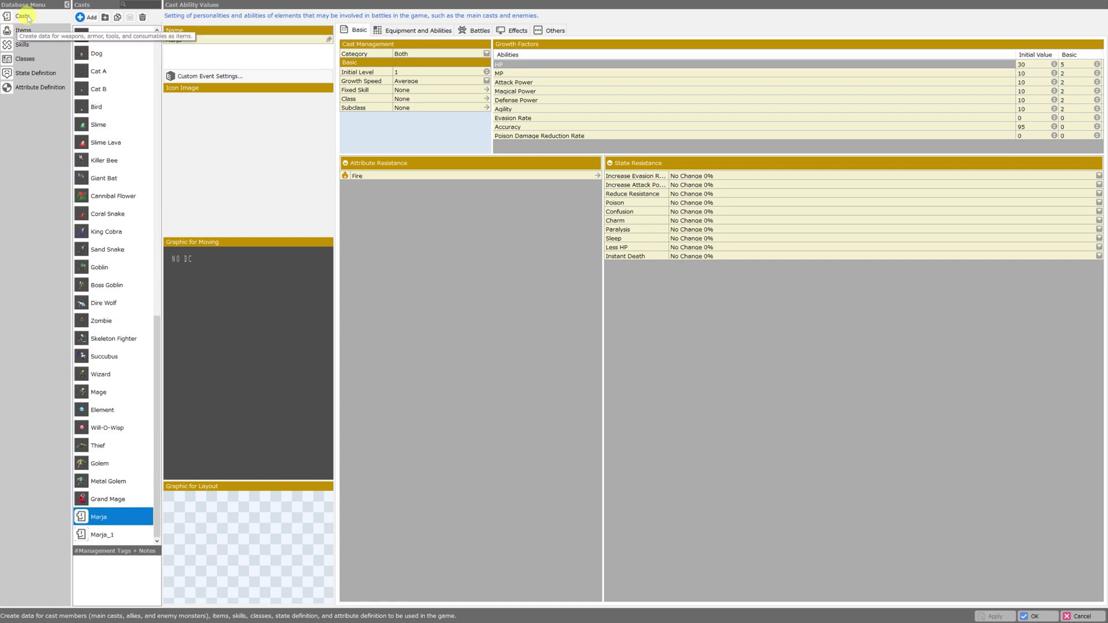
{"action": "left_click", "coordinate": [101, 515]}
{"action": "left_click", "coordinate": [252, 330]}
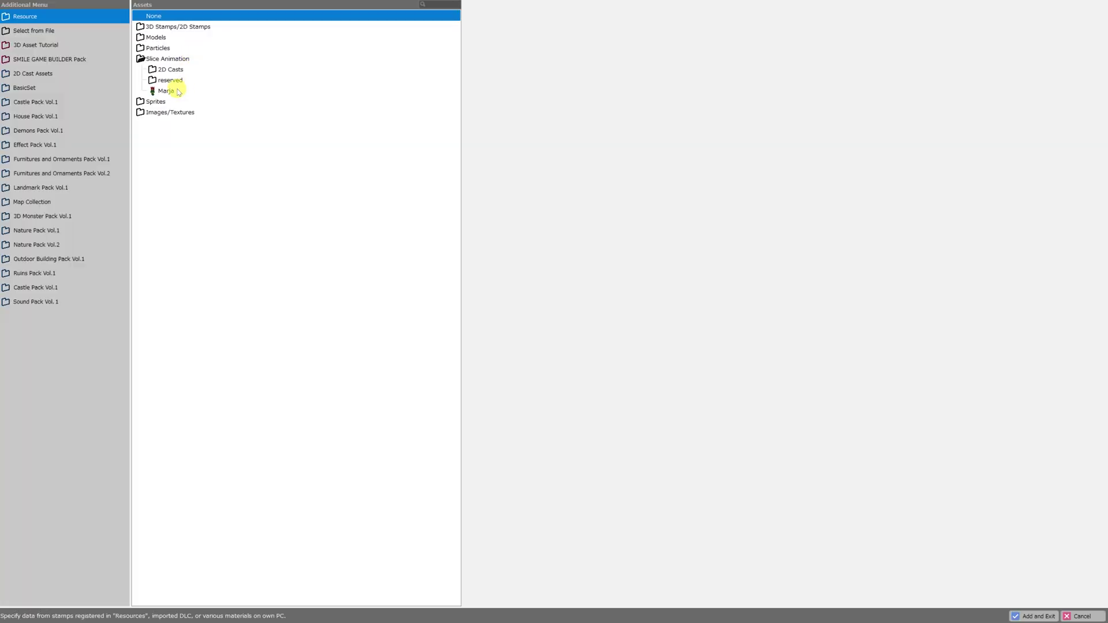
{"action": "left_click", "coordinate": [1034, 616]}
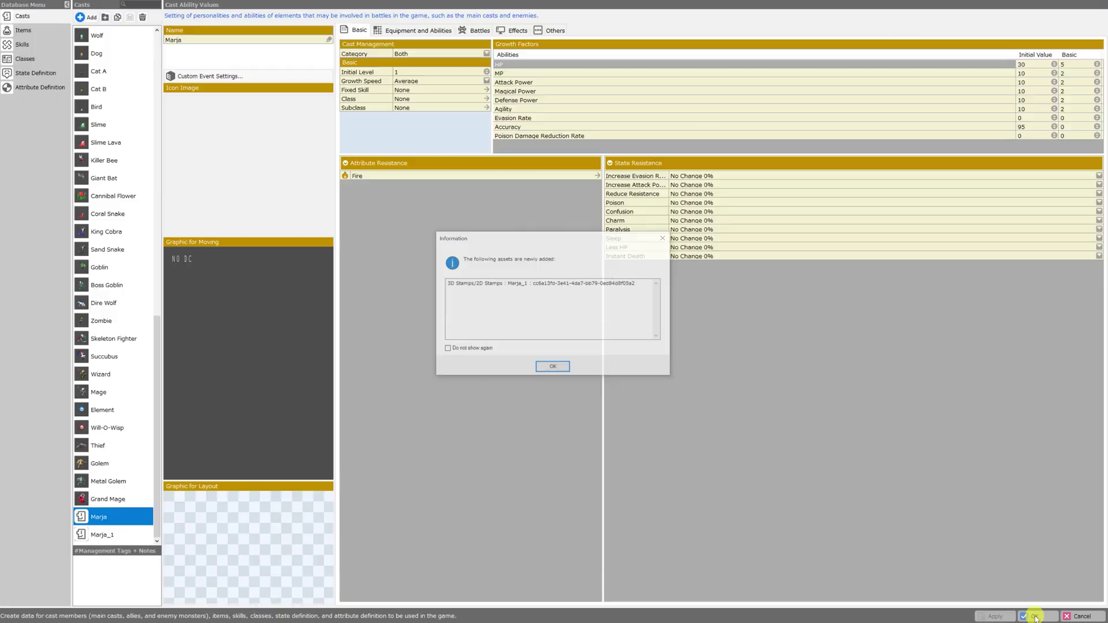
{"action": "left_click", "coordinate": [560, 368]}
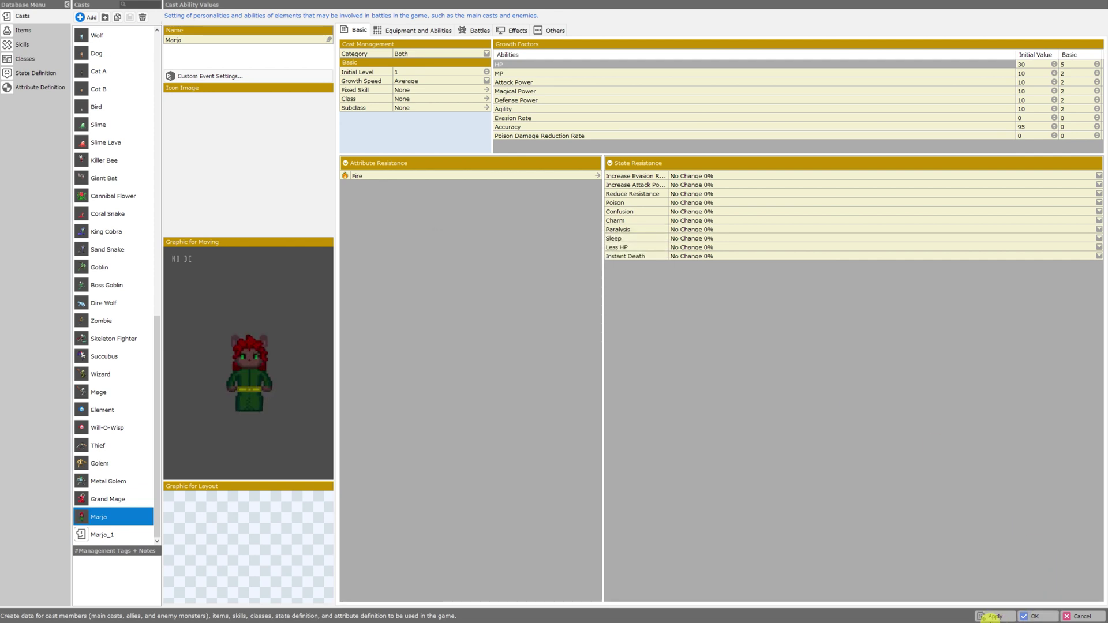
{"action": "left_click", "coordinate": [1034, 616]}
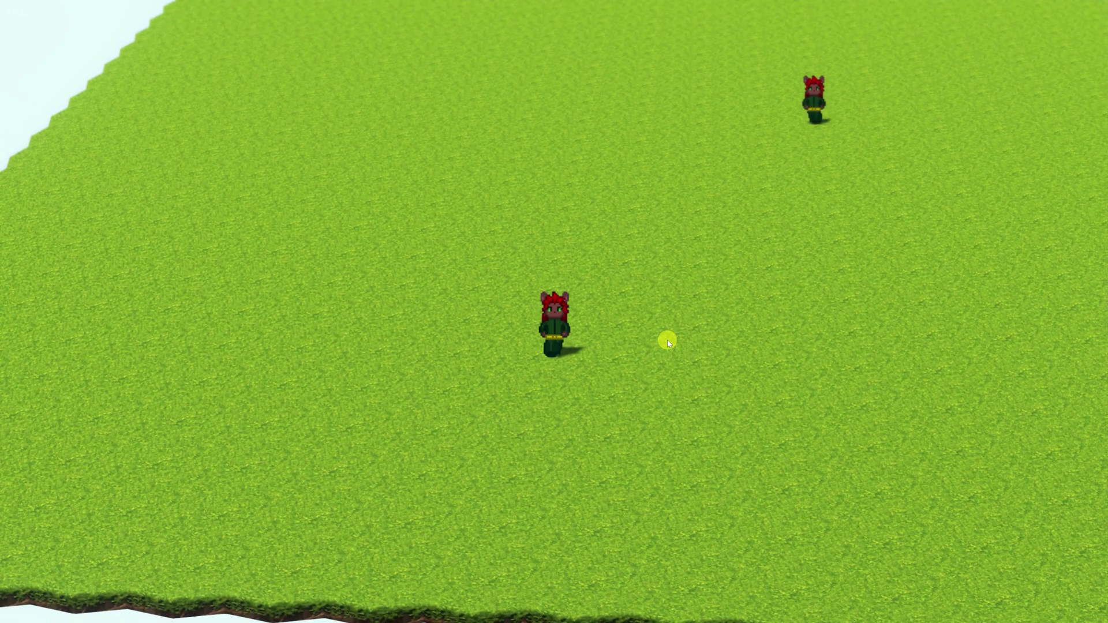
Step: Open and close the in-game menu during the test play
{"action": "right_click", "coordinate": [587, 348]}
{"action": "right_click", "coordinate": [682, 327]}
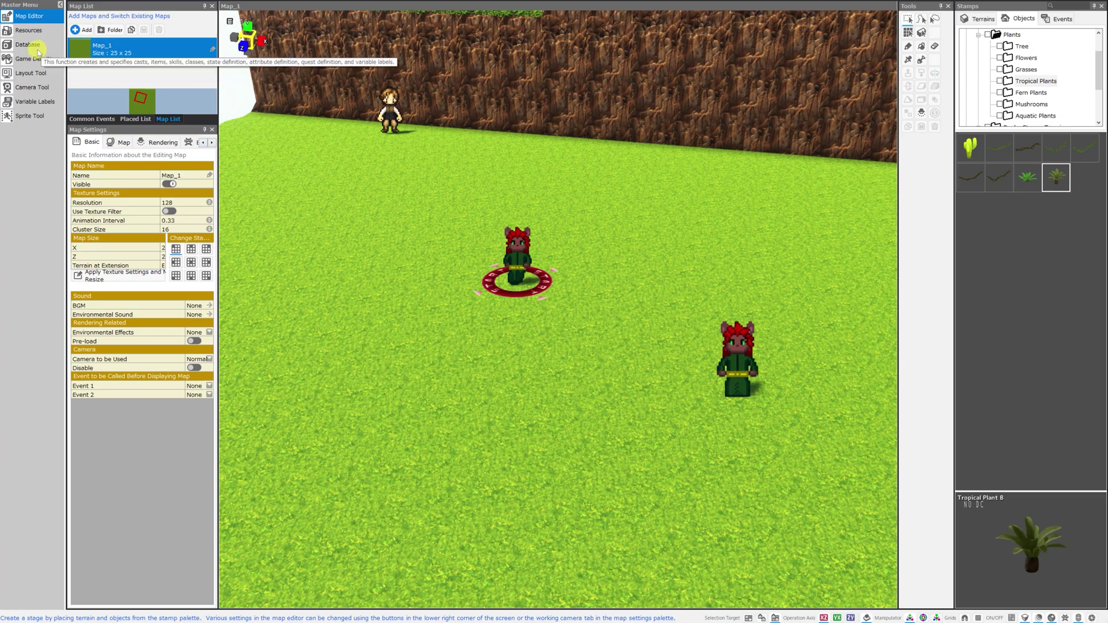
Step: Choose Marja as the main cast under Game Definition > Start Settings
{"action": "left_click", "coordinate": [35, 46]}
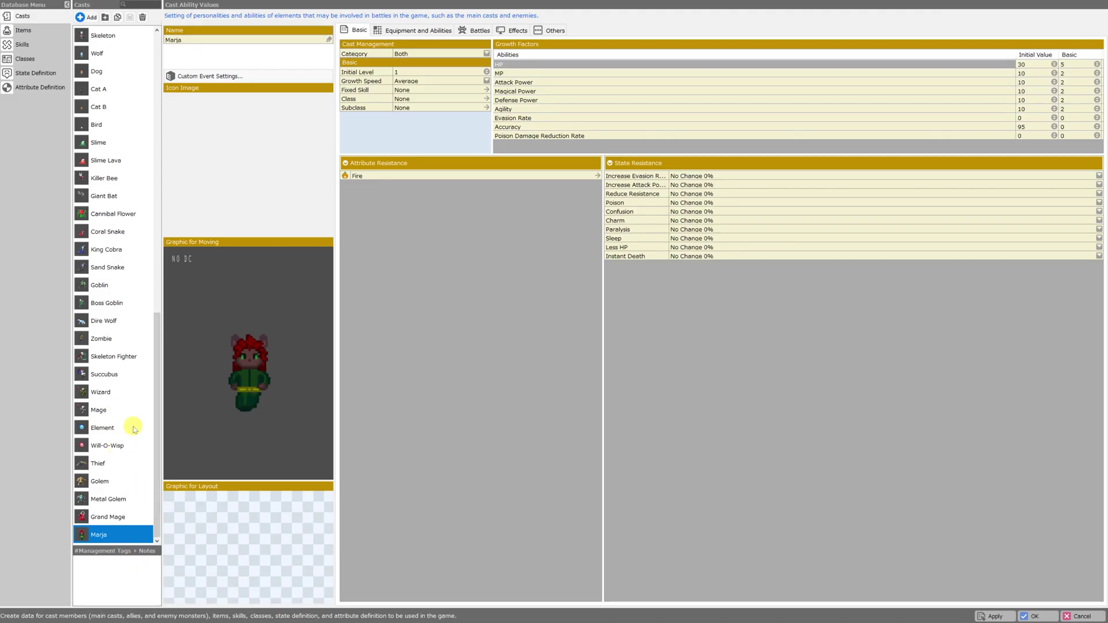
{"action": "left_click", "coordinate": [103, 539]}
{"action": "scroll", "coordinate": [109, 512], "scroll_direction": "up", "scroll_amount": 10}
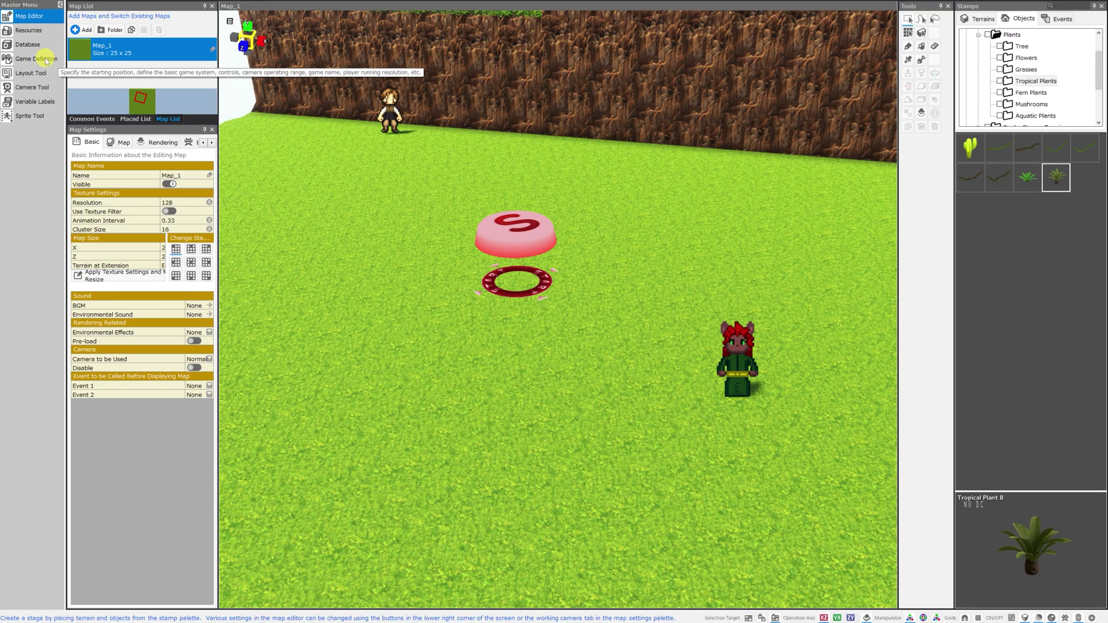
{"action": "left_click", "coordinate": [36, 57]}
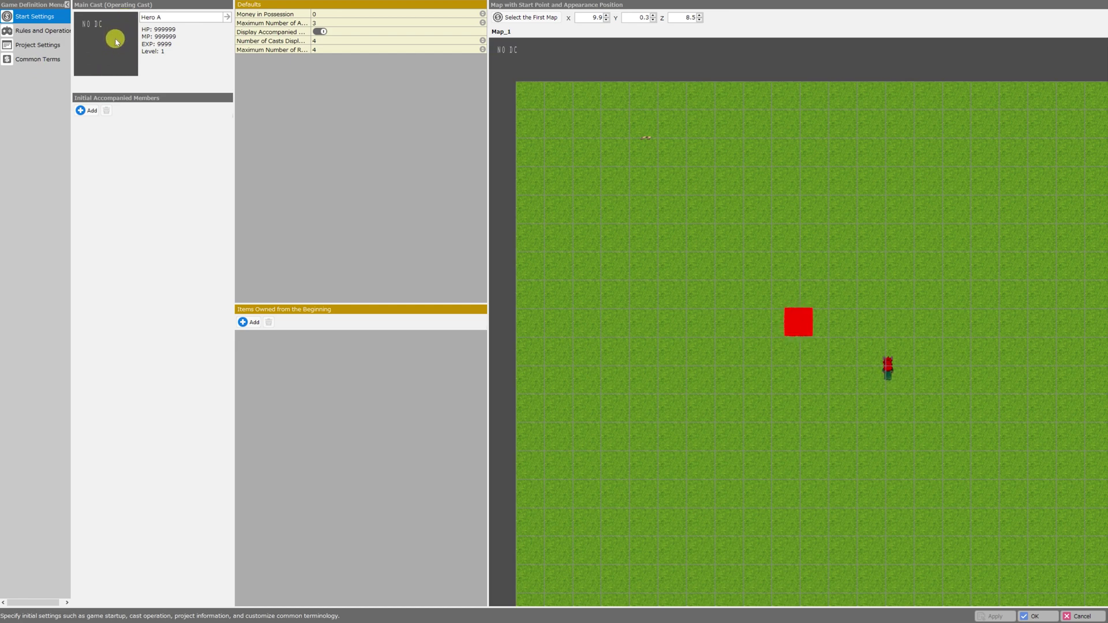
{"action": "left_click", "coordinate": [112, 36]}
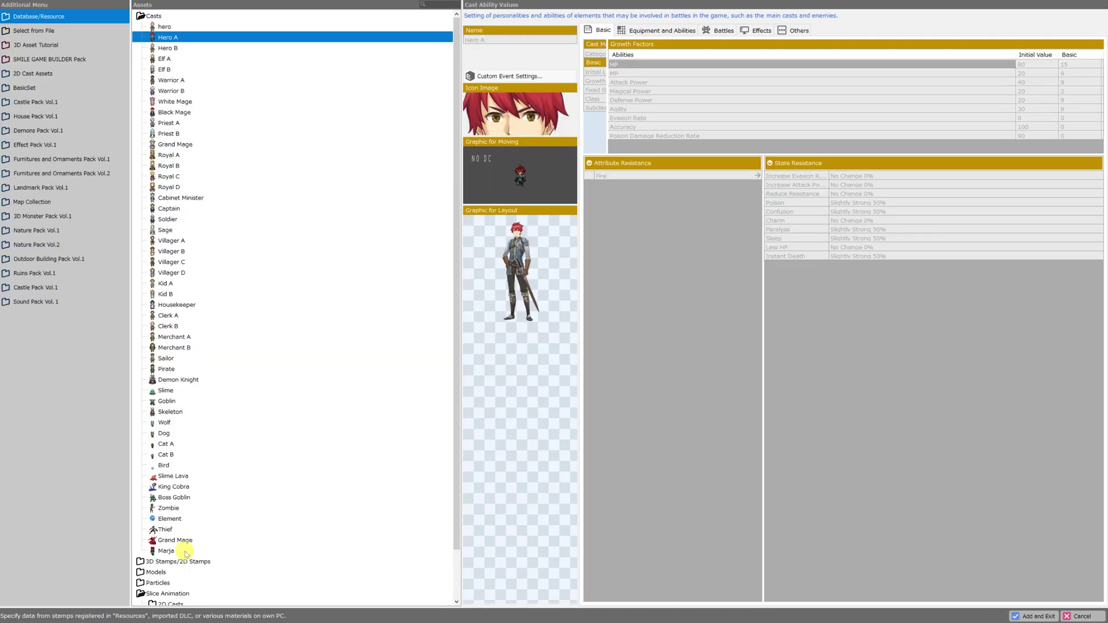
{"action": "left_click", "coordinate": [166, 551]}
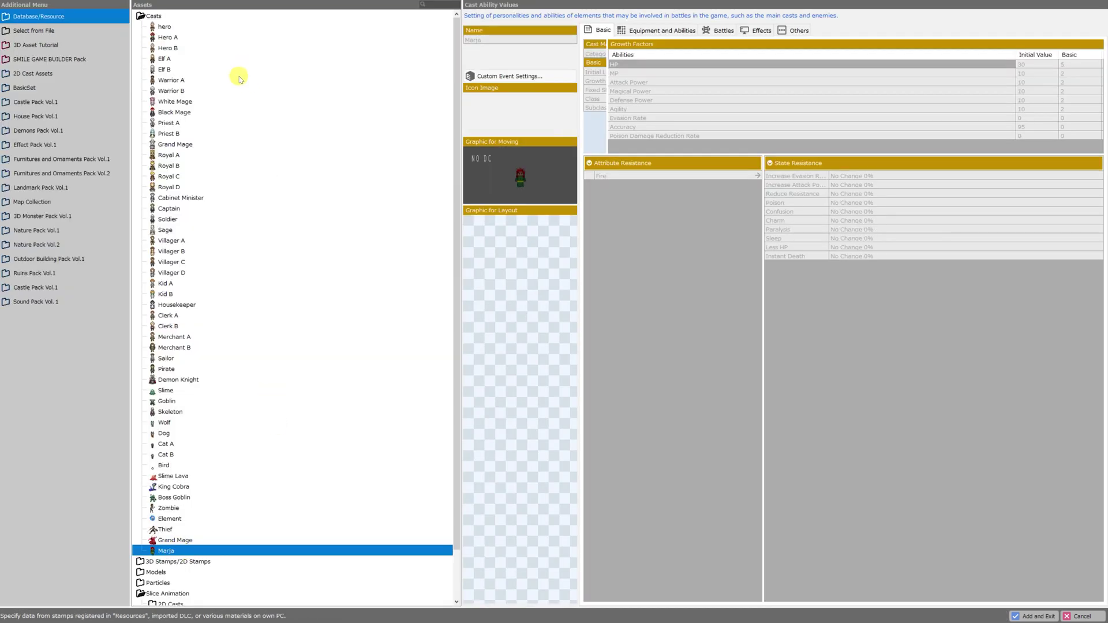
Step: Zoom and orbit the map view to look Marja over on the field
{"action": "scroll", "coordinate": [267, 338], "scroll_direction": "down", "scroll_amount": 2}
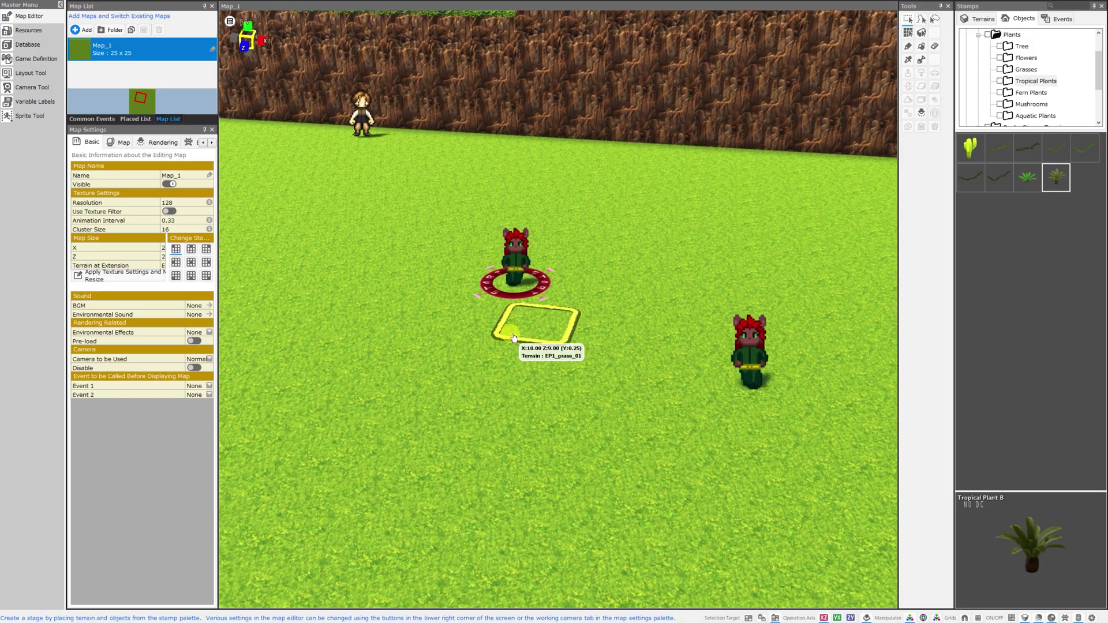
{"action": "scroll", "coordinate": [563, 321], "scroll_direction": "up", "scroll_amount": 5}
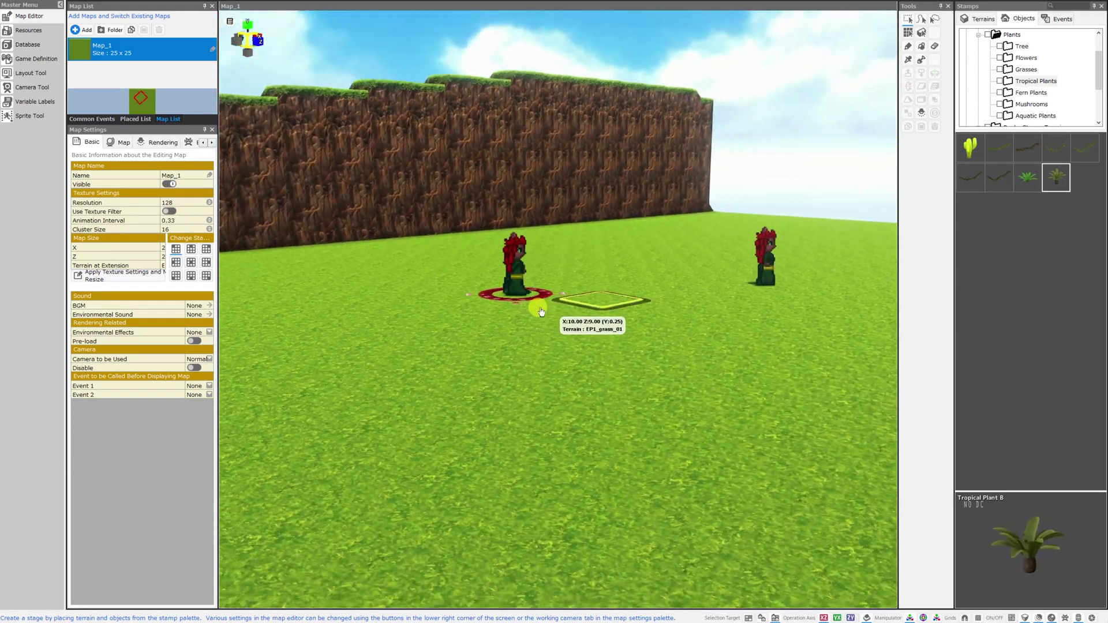
{"action": "scroll", "coordinate": [513, 321], "scroll_direction": "up", "scroll_amount": 3}
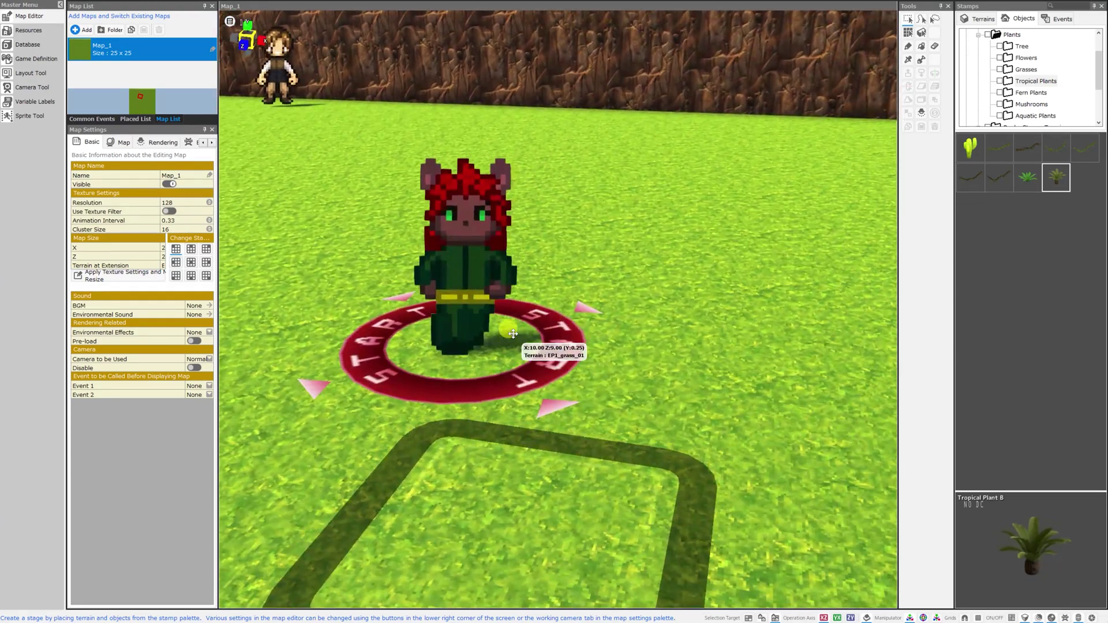
{"action": "scroll", "coordinate": [540, 352], "scroll_direction": "down", "scroll_amount": 5}
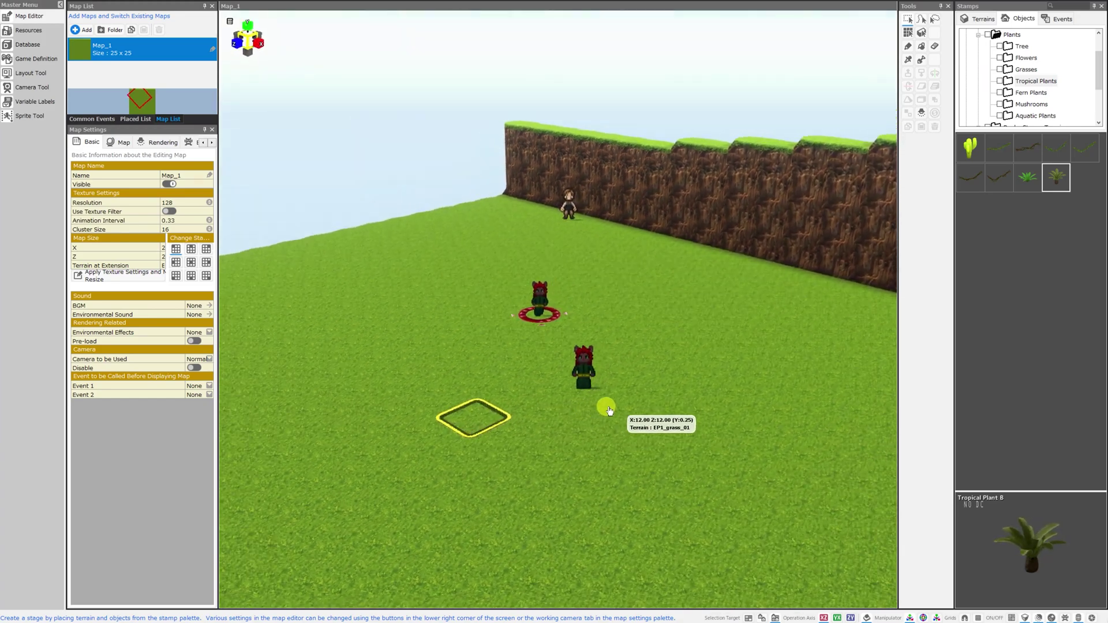
{"action": "left_click_drag", "start_coordinate": [610, 411], "coordinate": [631, 369]}
{"action": "scroll", "coordinate": [631, 369], "scroll_direction": "up", "scroll_amount": 3}
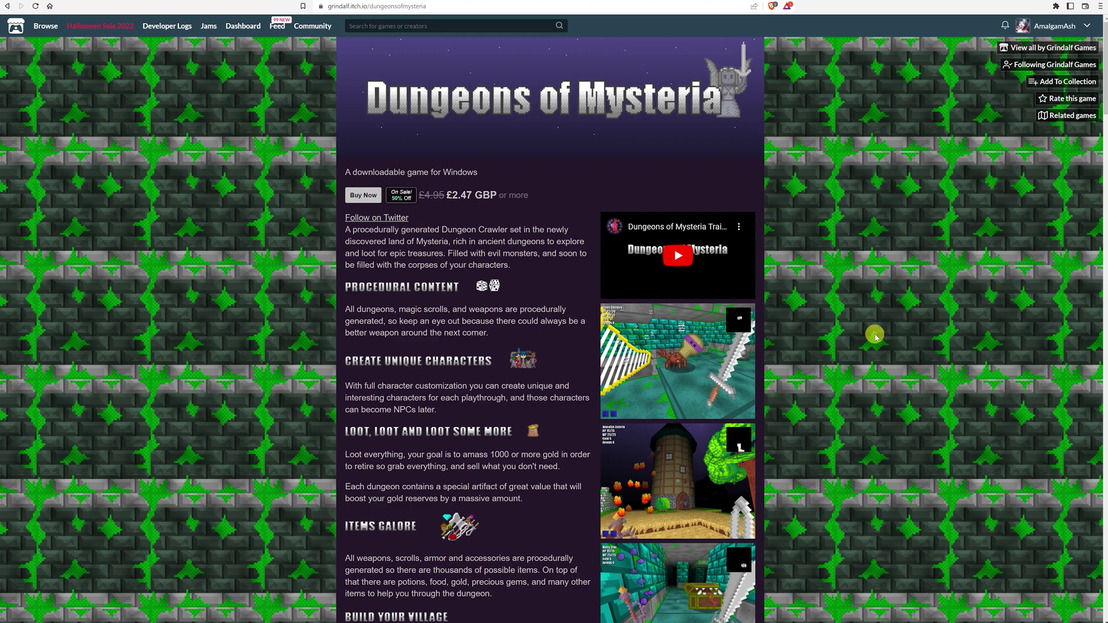
Step: Scroll down the Dungeons of Mysteria page and enlarge a screenshot
{"action": "scroll", "coordinate": [893, 301], "scroll_direction": "down", "scroll_amount": 1}
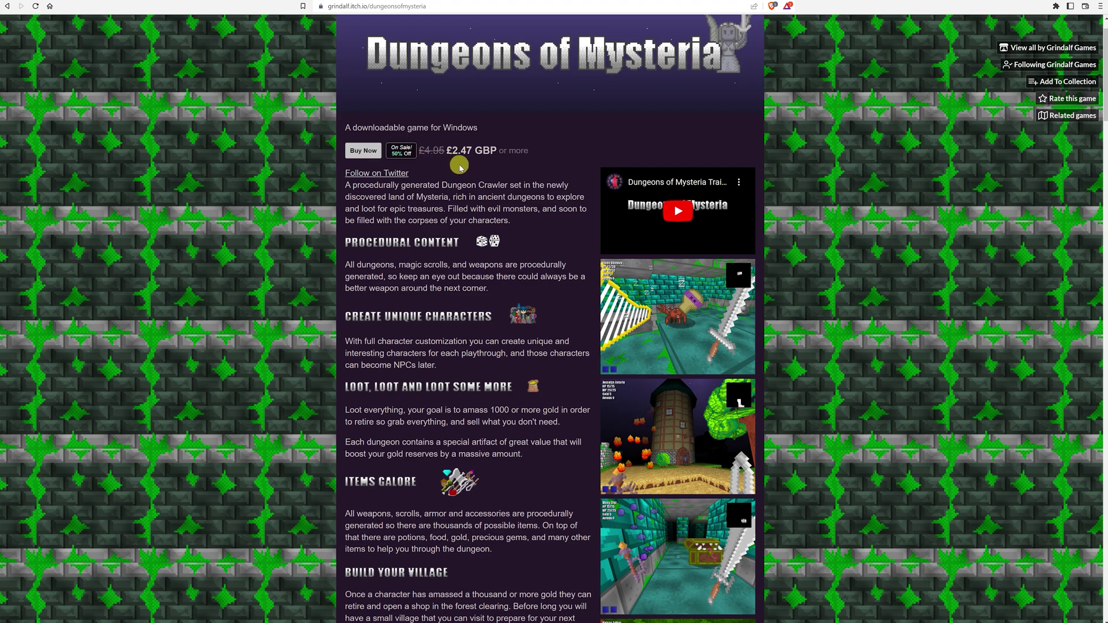
{"action": "scroll", "coordinate": [905, 308], "scroll_direction": "down", "scroll_amount": 5}
{"action": "scroll", "coordinate": [888, 301], "scroll_direction": "up", "scroll_amount": 6}
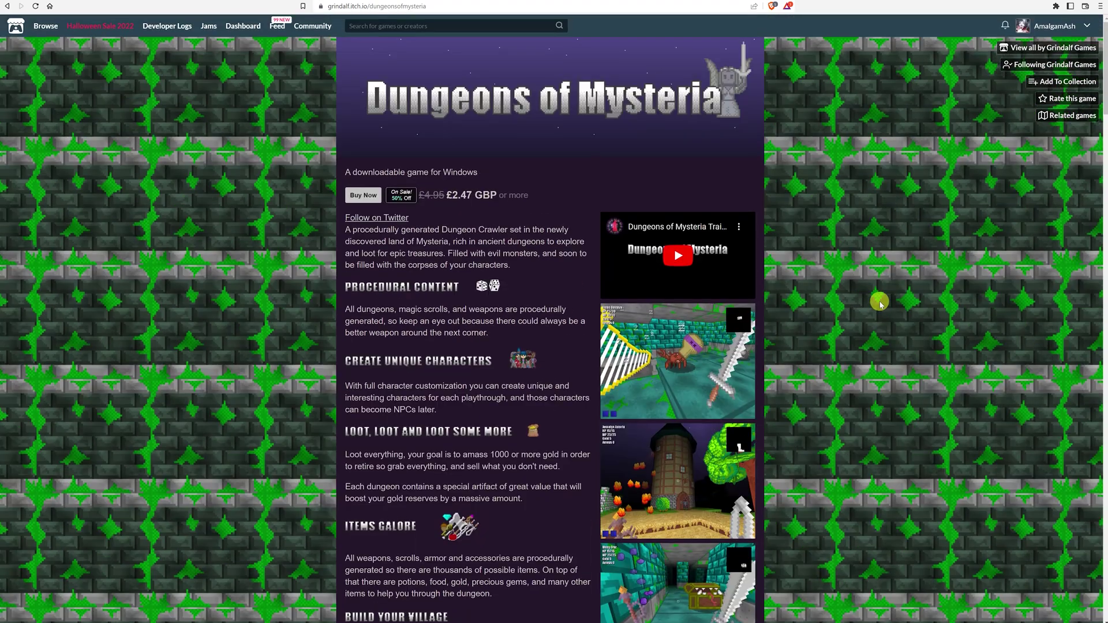
{"action": "scroll", "coordinate": [879, 303], "scroll_direction": "down", "scroll_amount": 2}
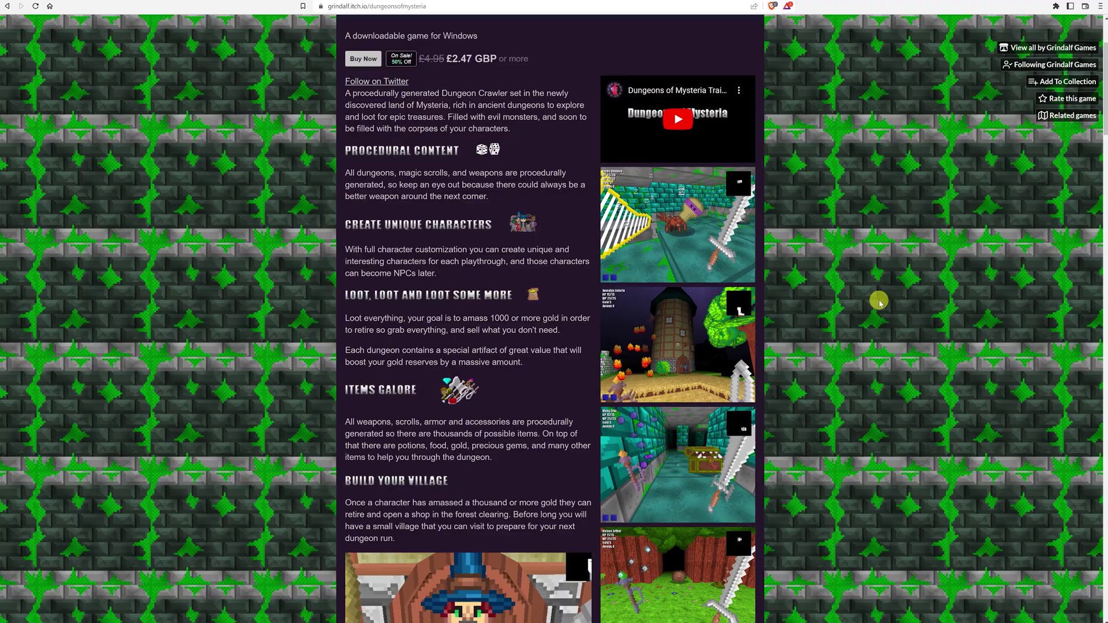
{"action": "scroll", "coordinate": [877, 300], "scroll_direction": "down", "scroll_amount": 5}
{"action": "left_click", "coordinate": [688, 387]}
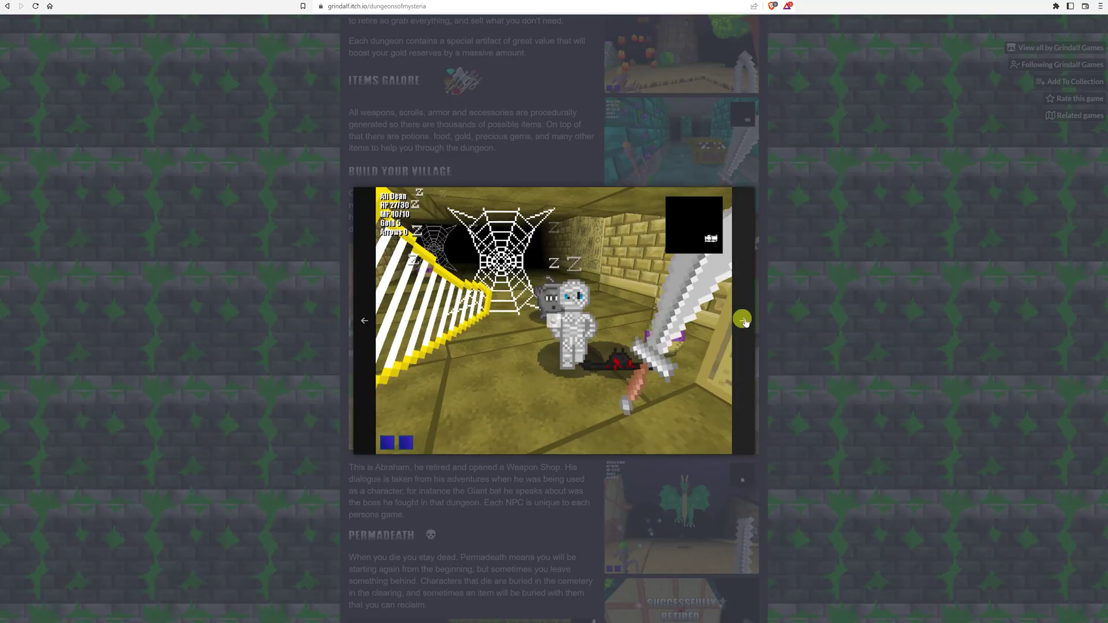
Step: Step through the enlarged screenshots to the green forest scene
{"action": "left_click", "coordinate": [743, 319]}
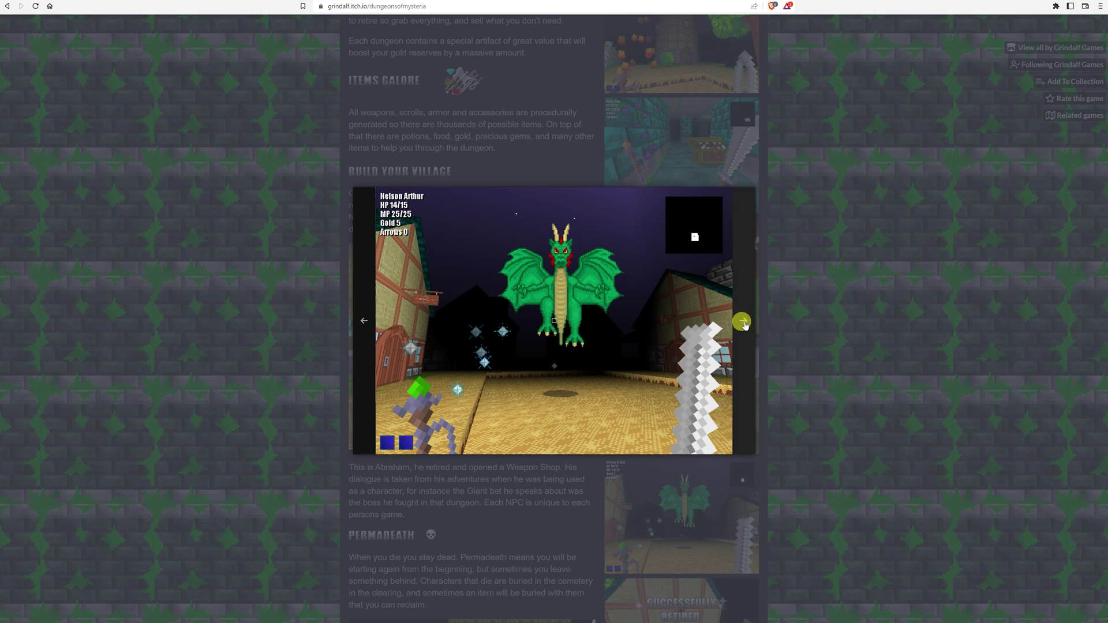
{"action": "left_click", "coordinate": [743, 322]}
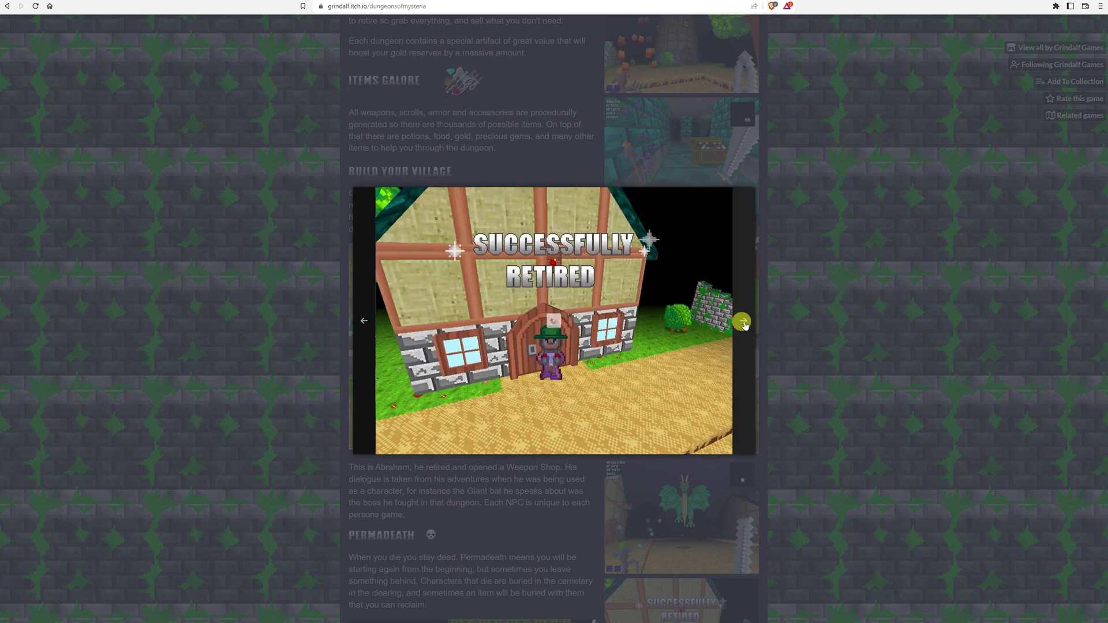
{"action": "left_click", "coordinate": [745, 324]}
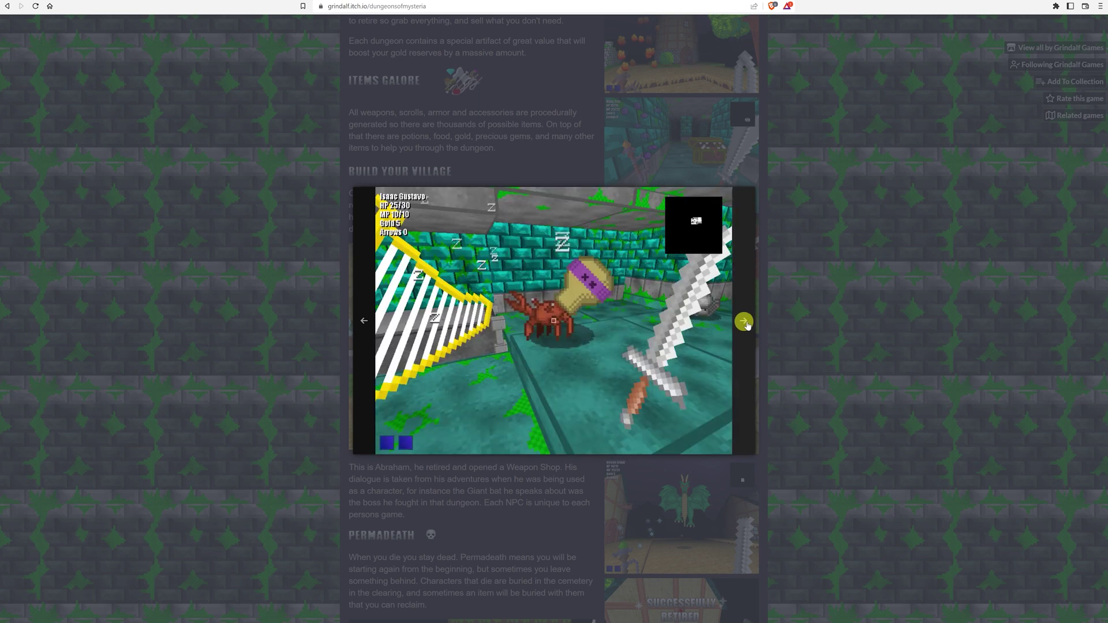
{"action": "left_click", "coordinate": [744, 321]}
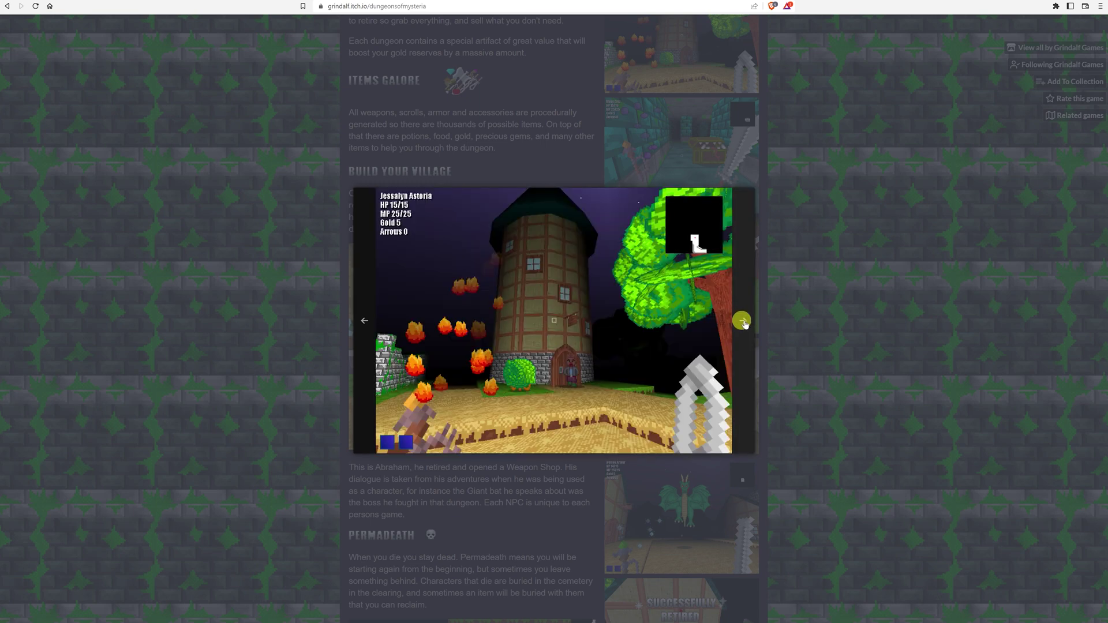
{"action": "left_click", "coordinate": [744, 323]}
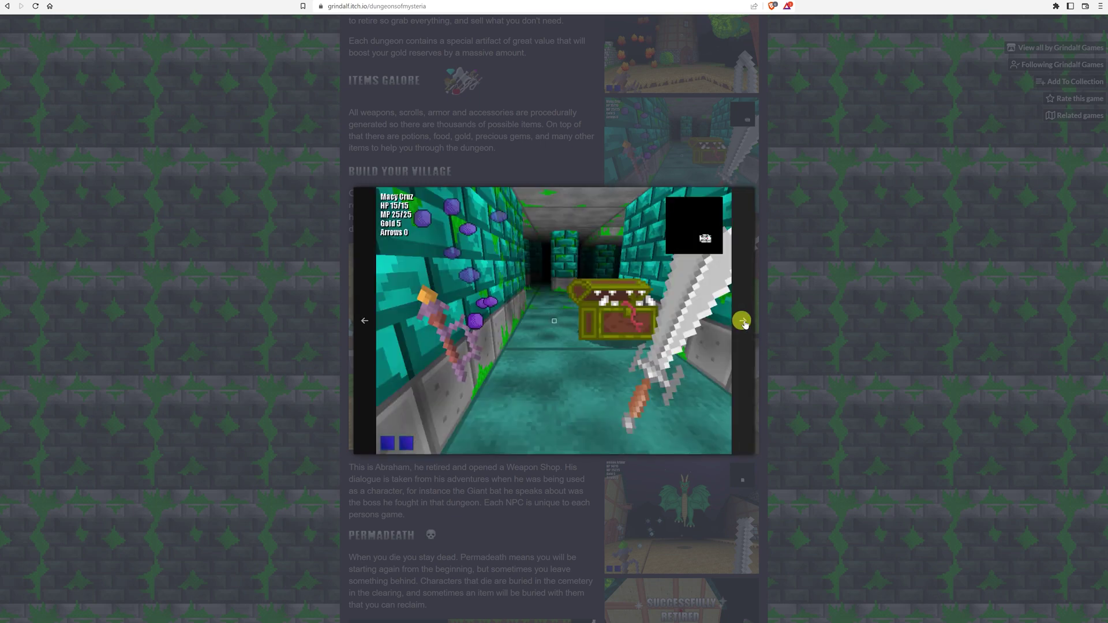
{"action": "left_click", "coordinate": [743, 321]}
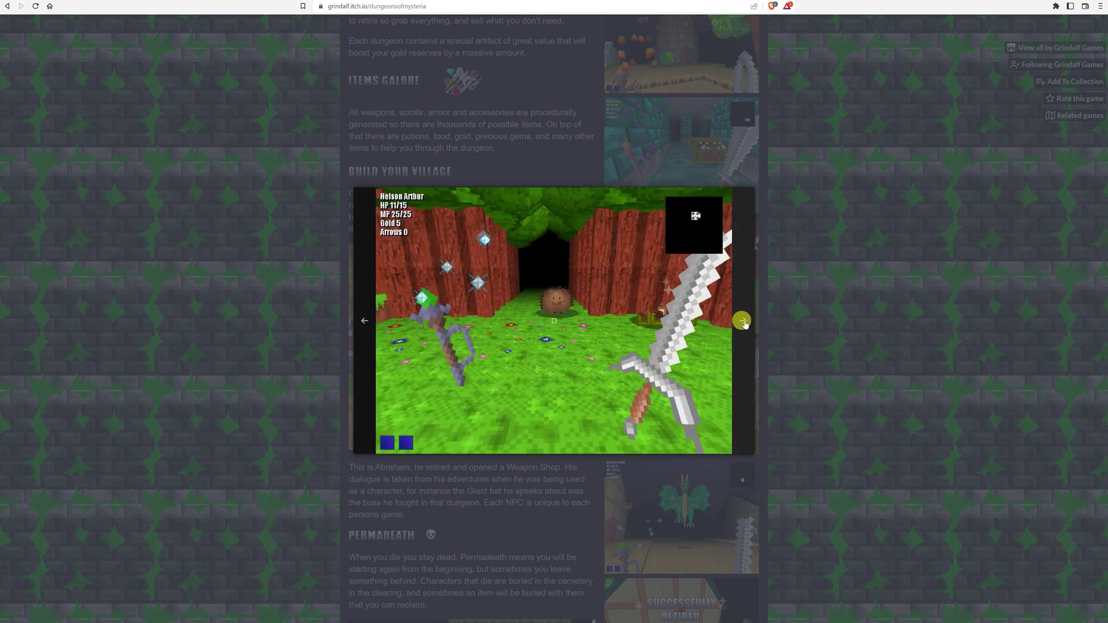